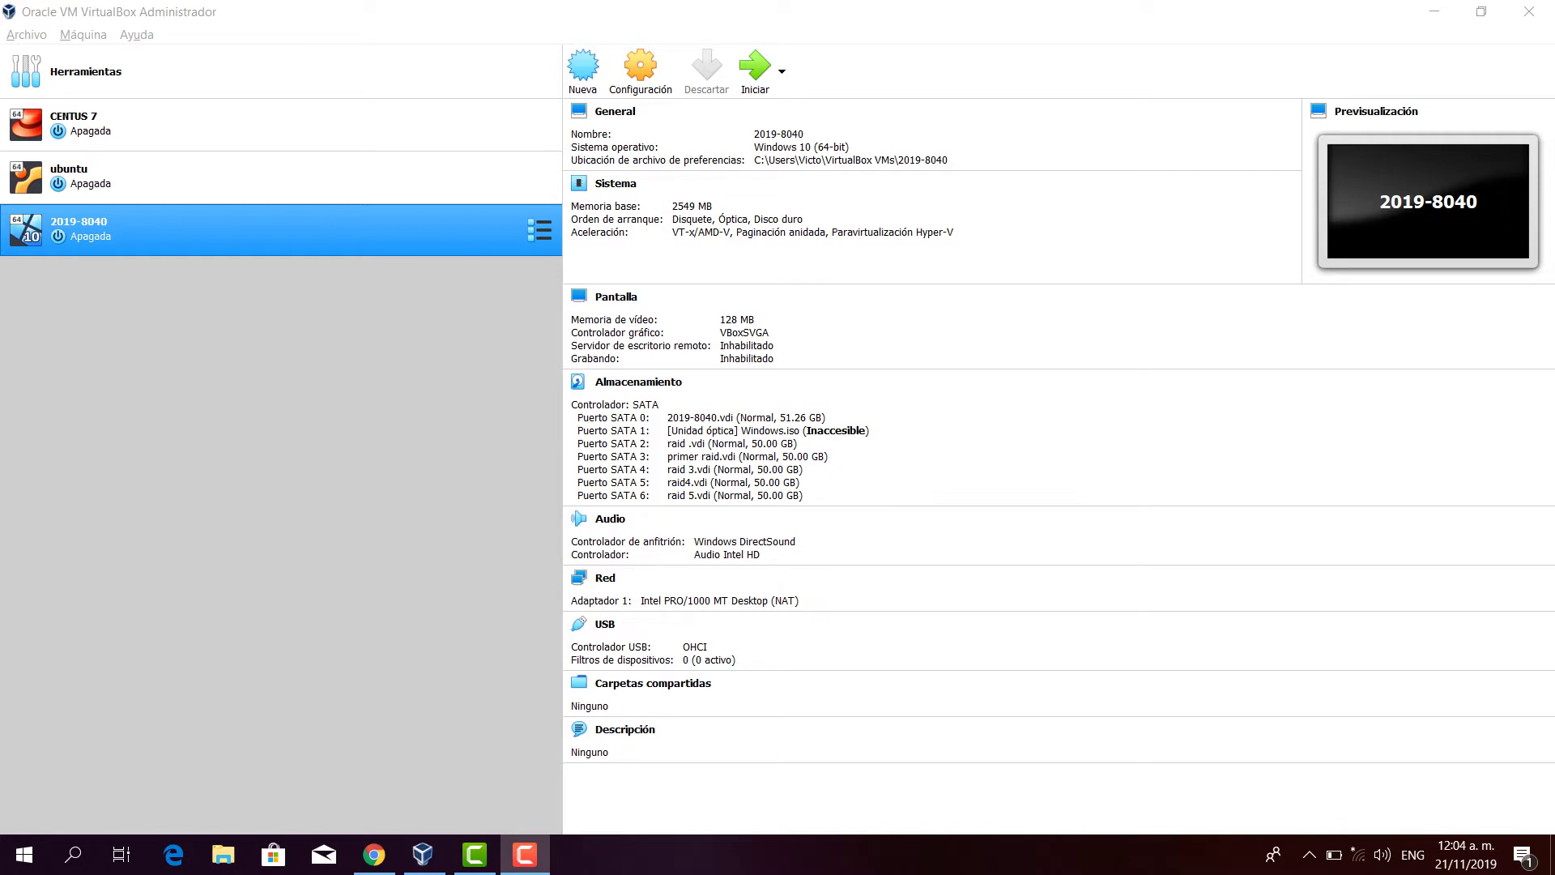
Switch to Chrome and look through the Android-x86 VirtualBox image downloads on the osboxes.org page
mouse_move(373, 855)
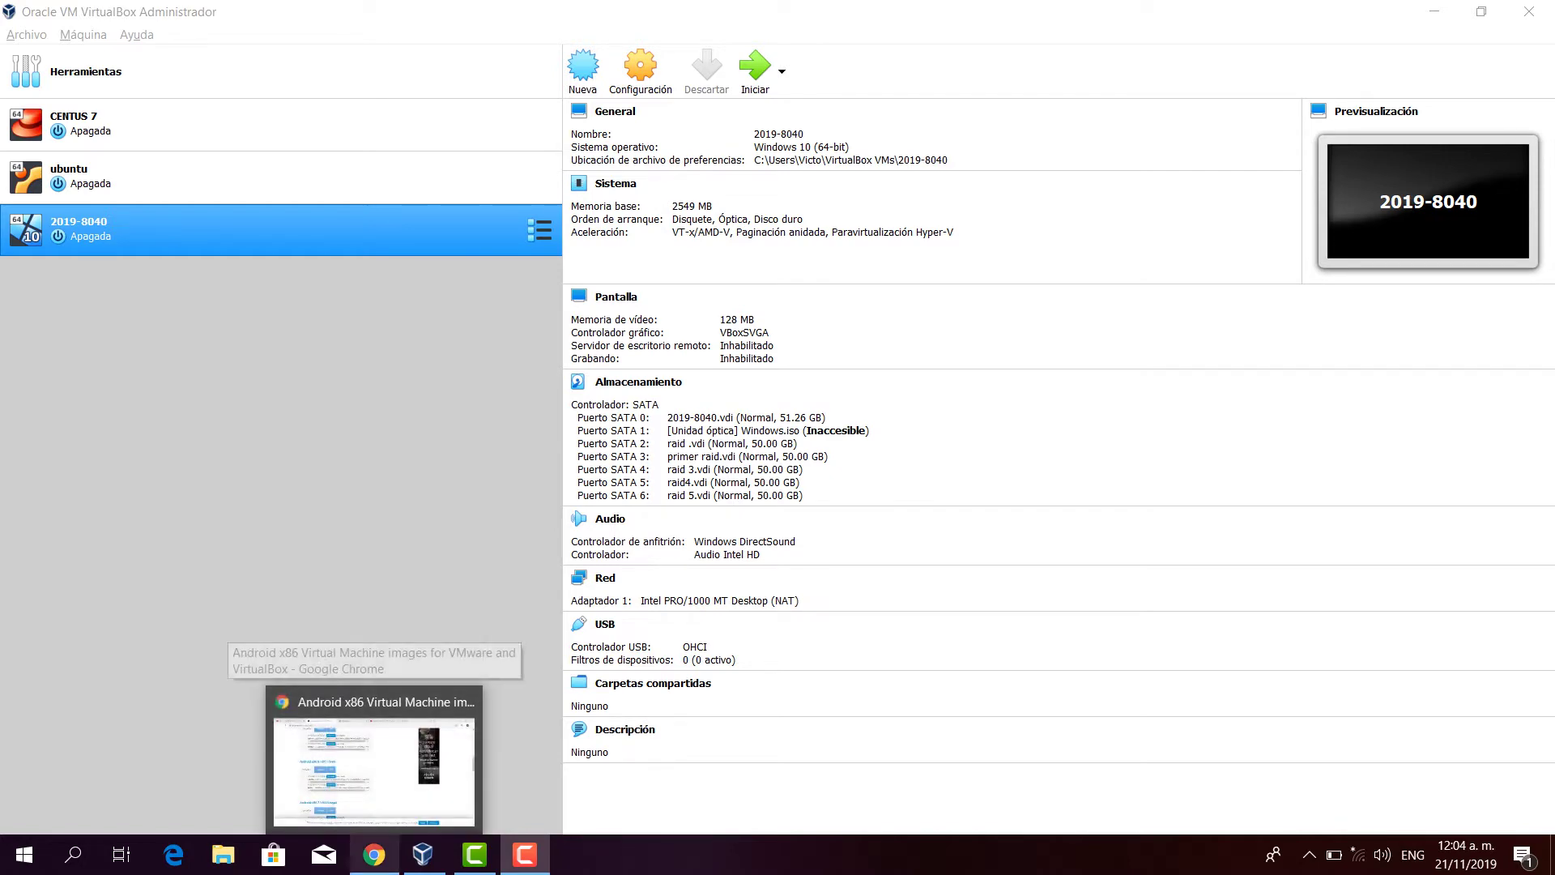
left_click(374, 769)
scroll(727, 578, "up", 5)
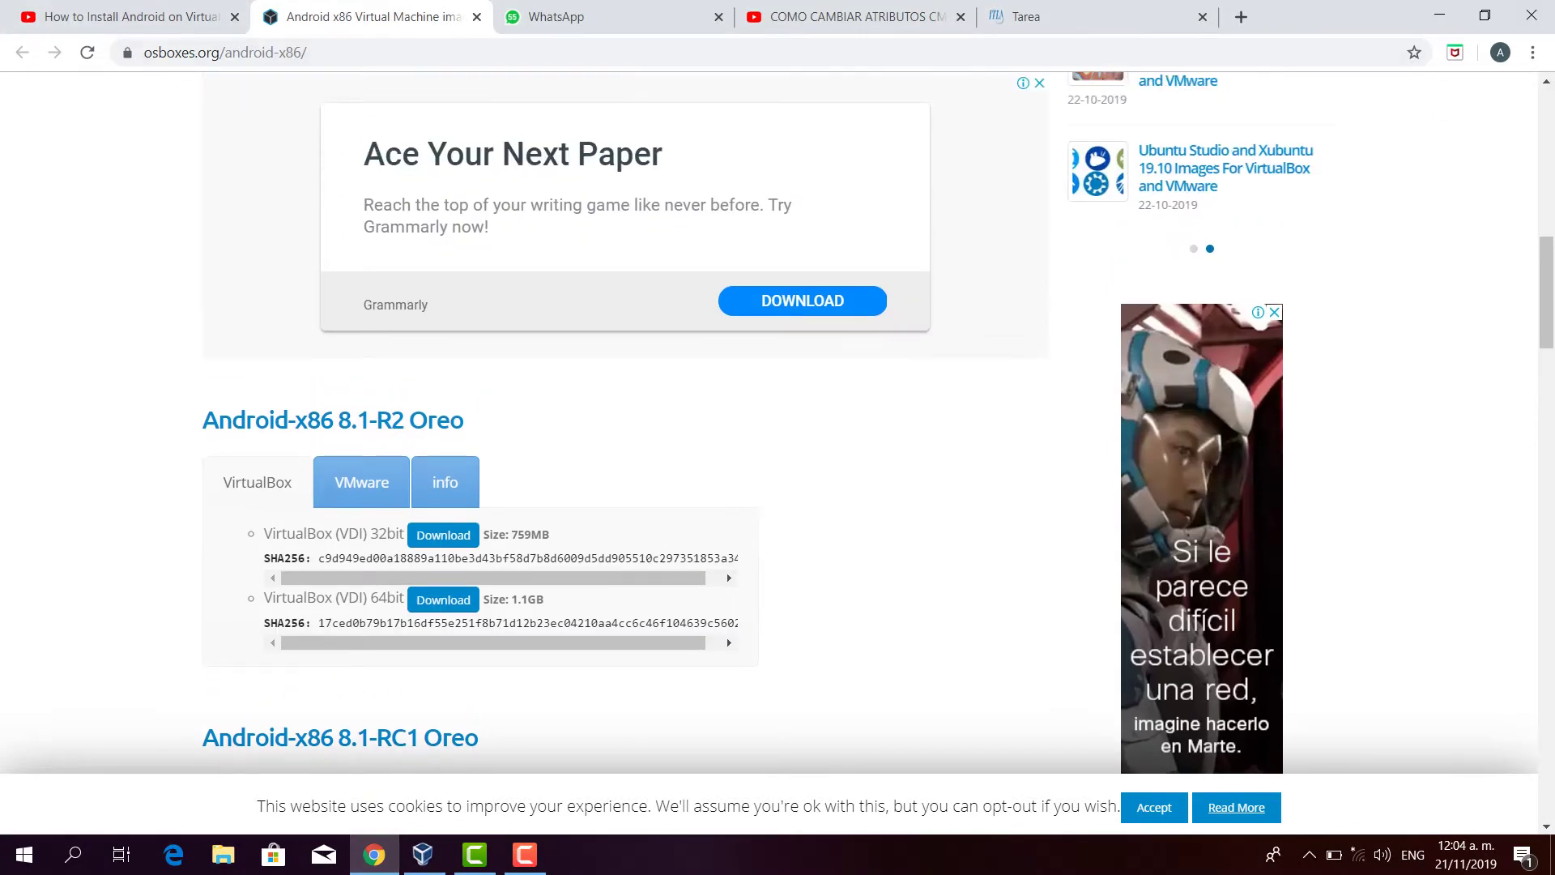
scroll(777, 421, "down", 1)
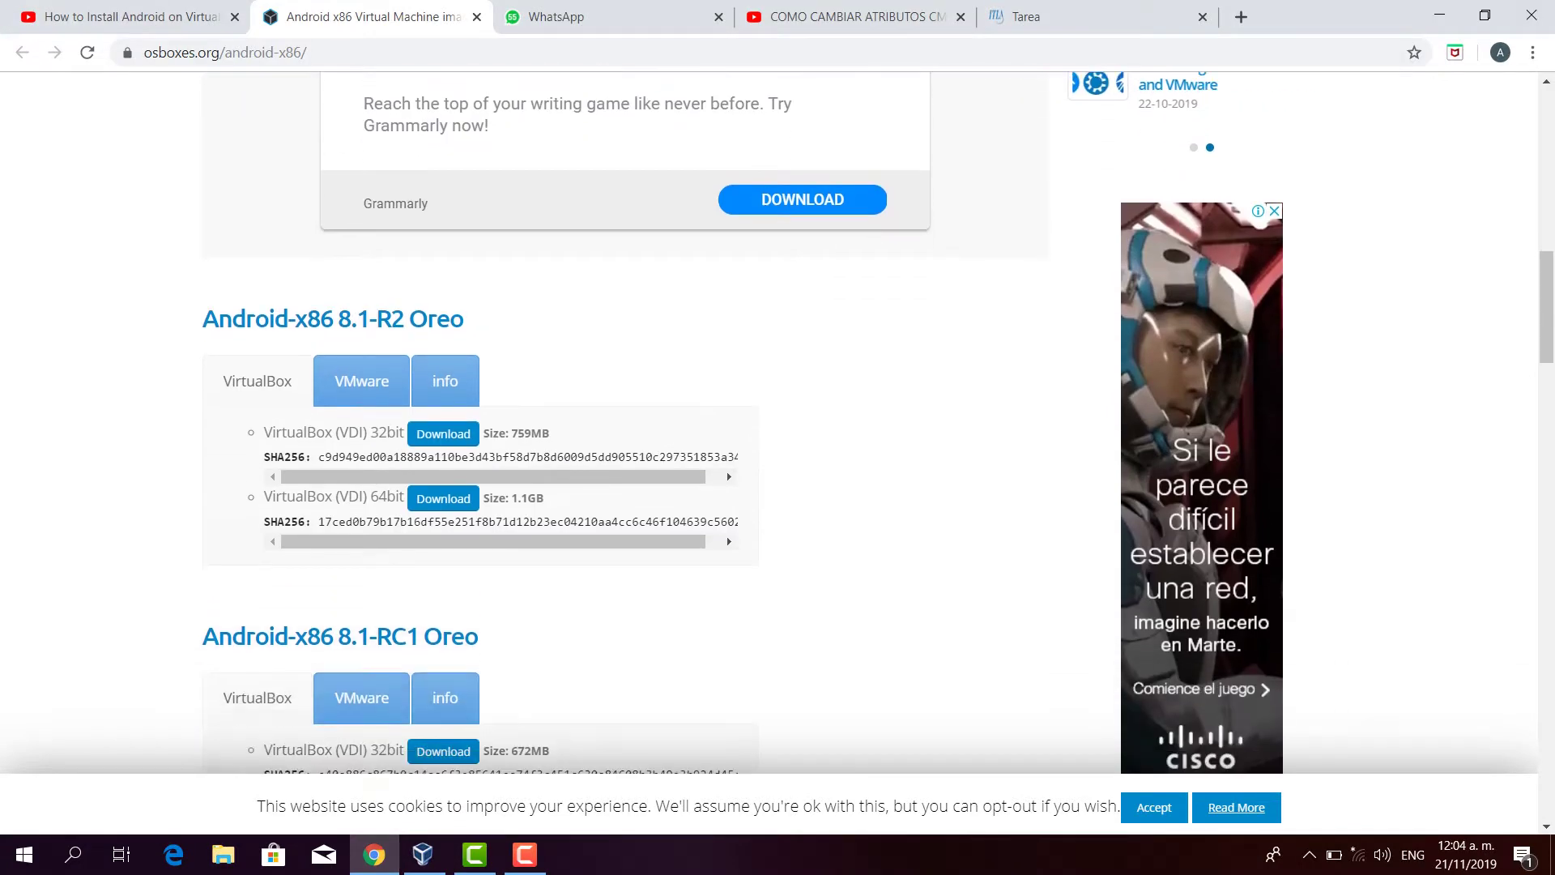
scroll(777, 421, "down", 4)
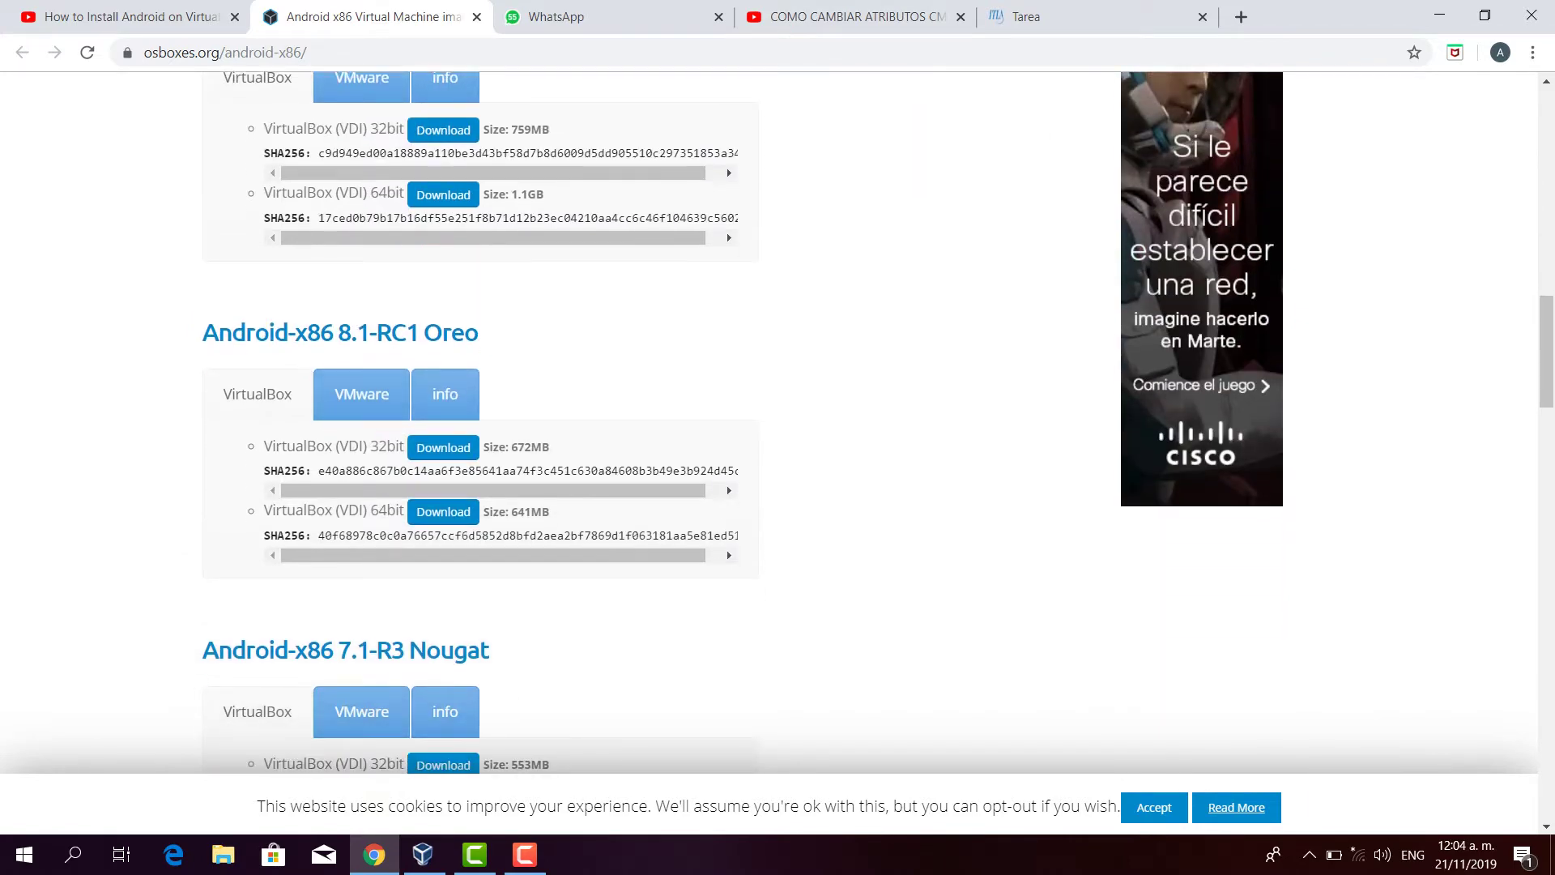
Return to VirtualBox and start creating a new virtual machine named Android 7.1
left_click(422, 854)
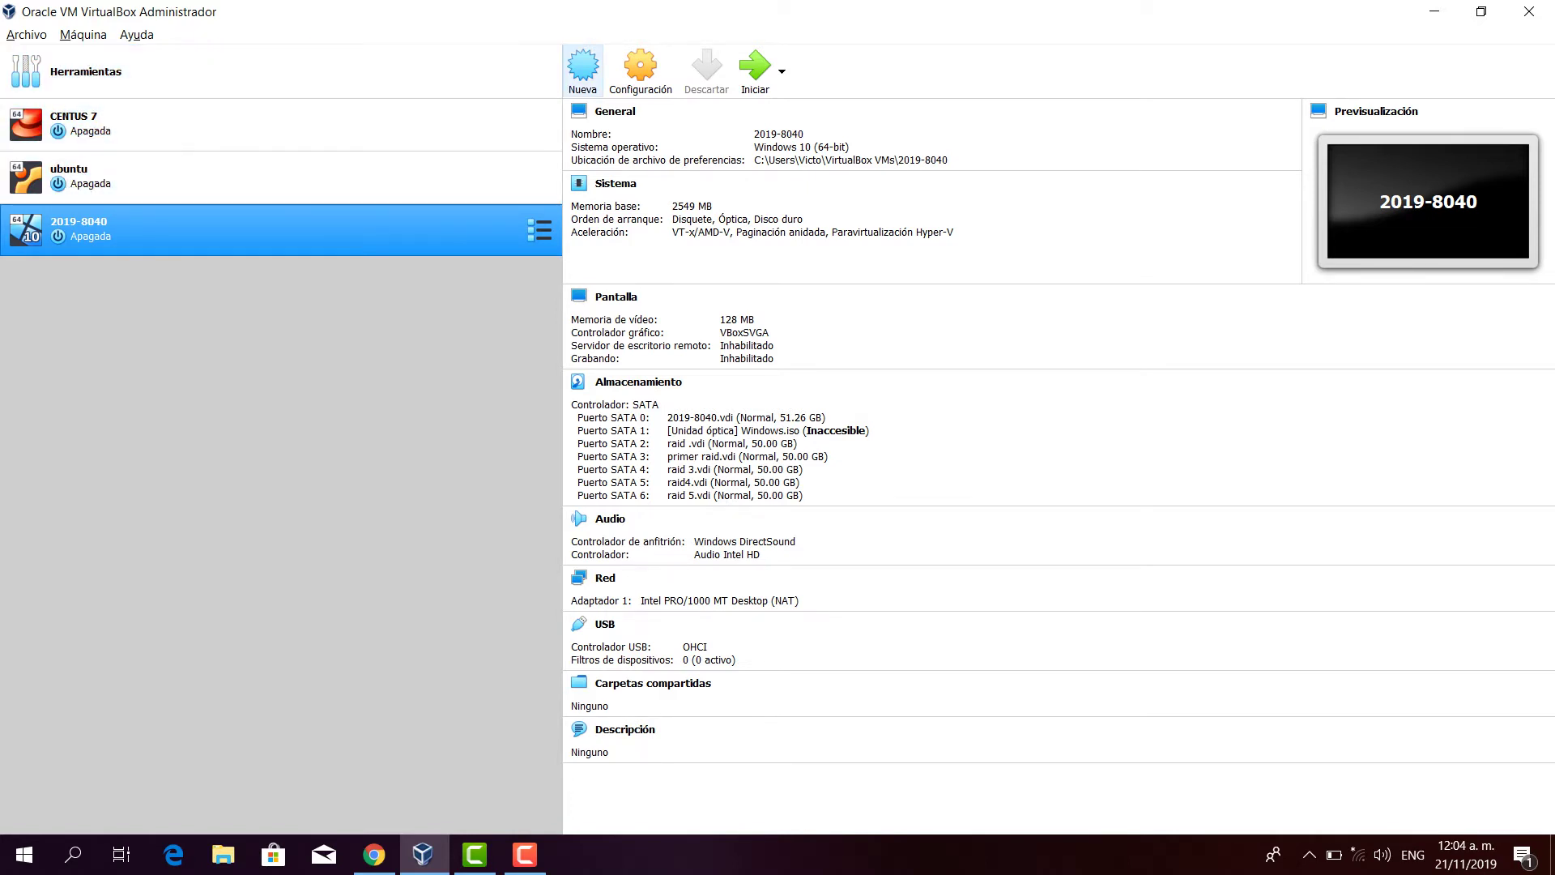
left_click(583, 69)
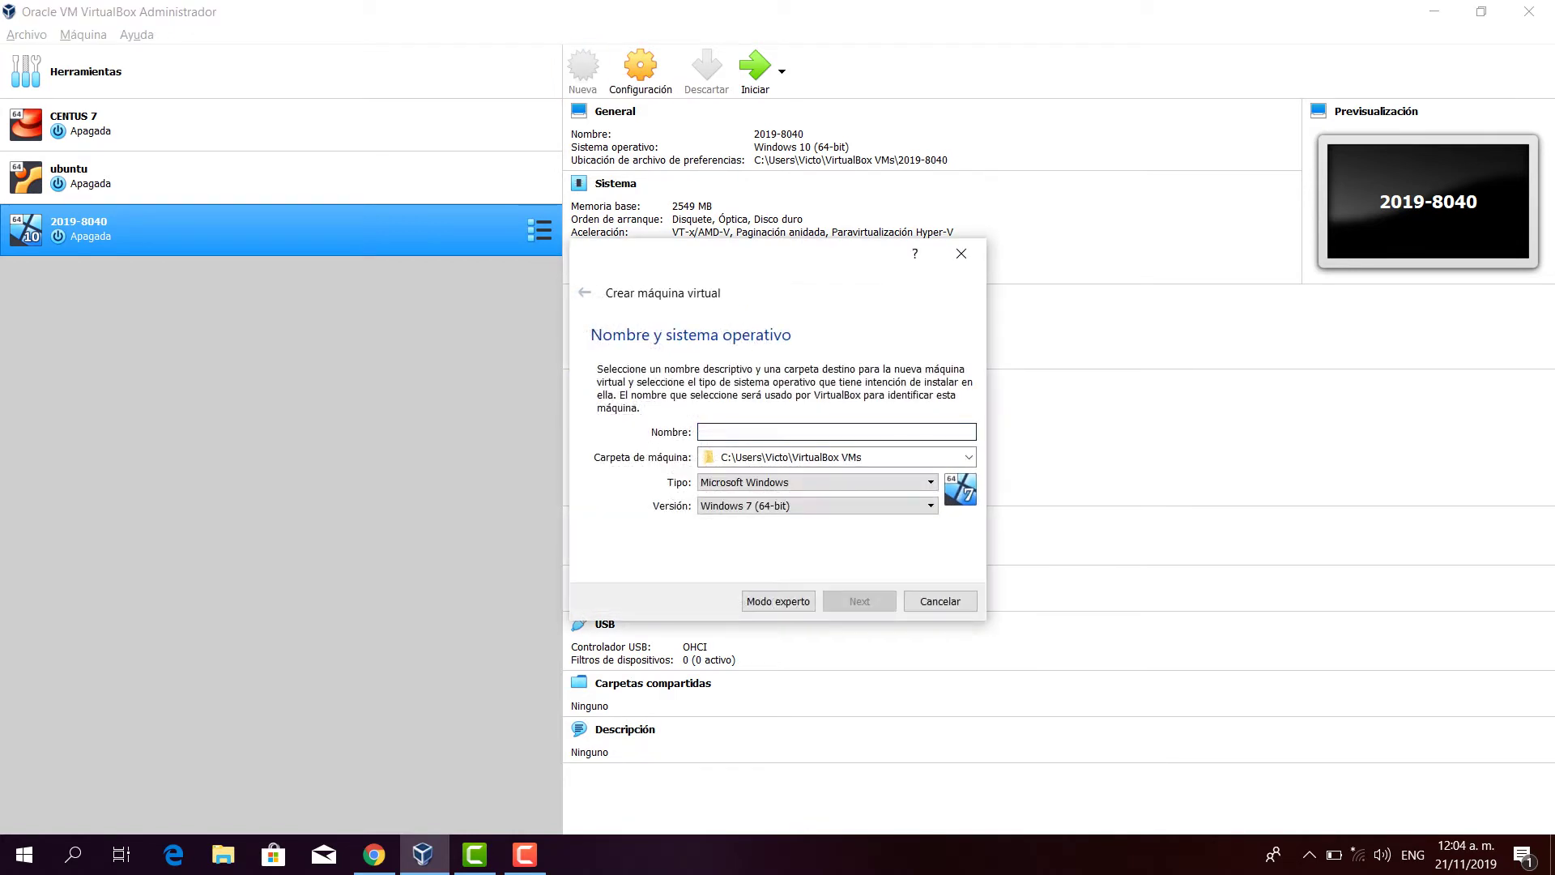
type("An")
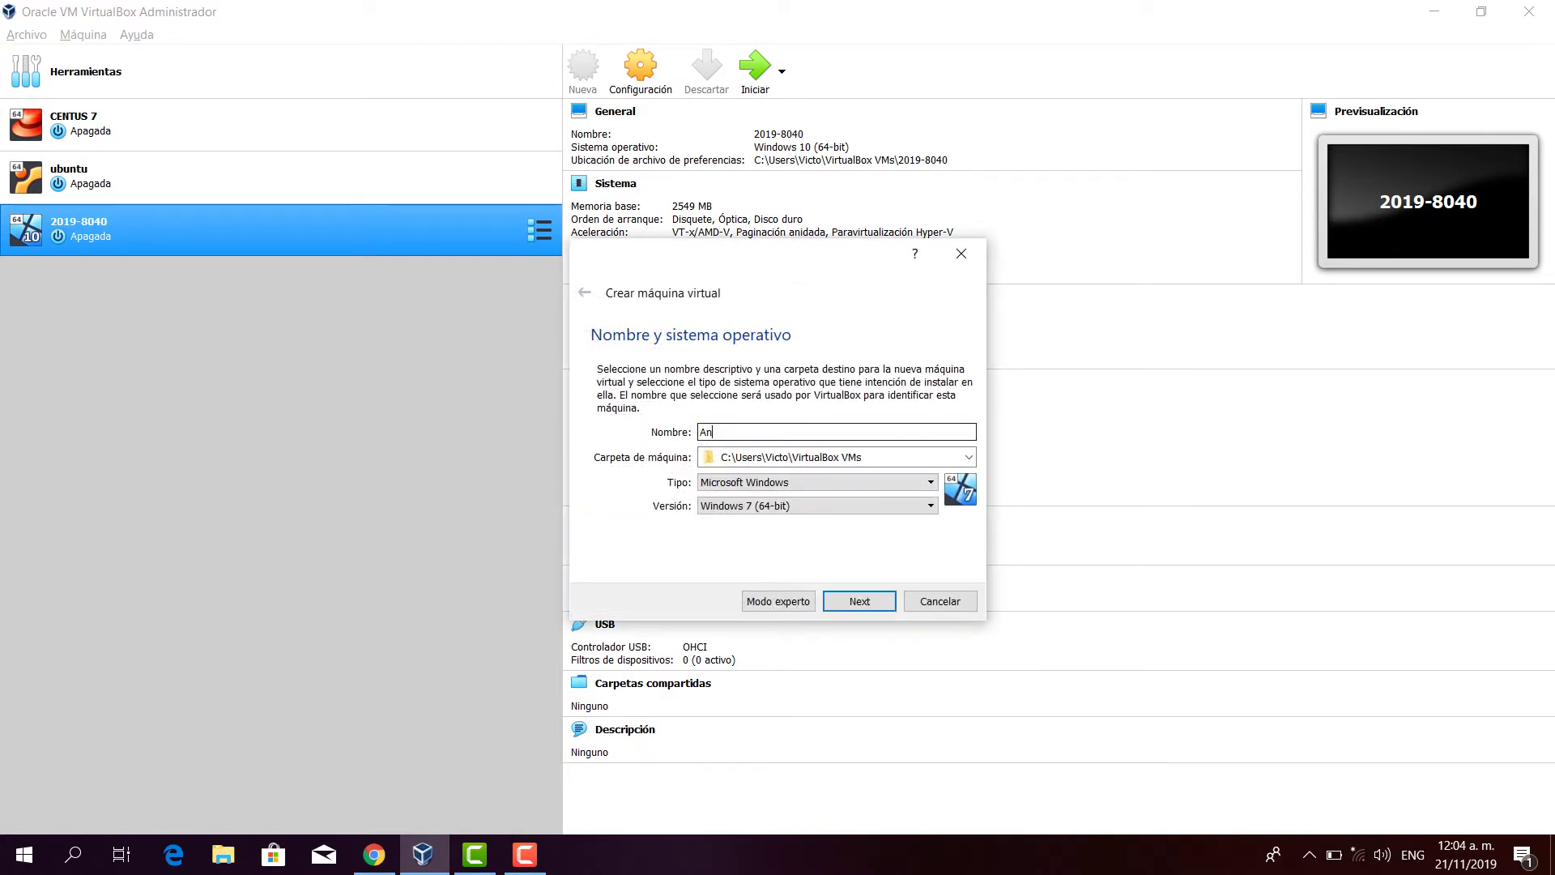
type("droid 7.1")
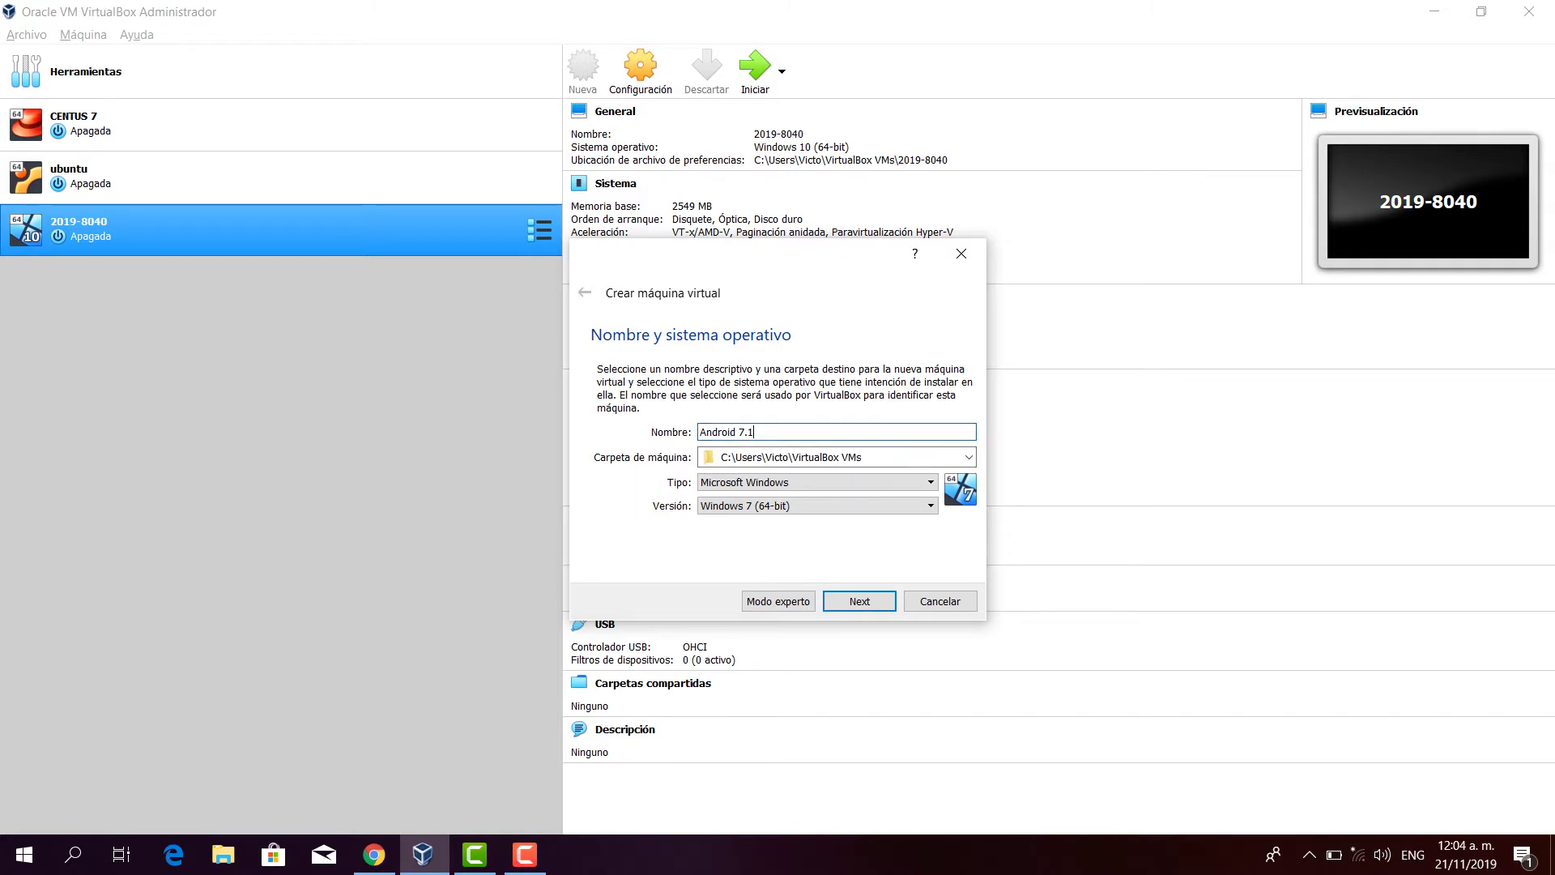
Set the new machine's operating system type to Linux and its version to Other Linux (64-bit)
left_click(816, 482)
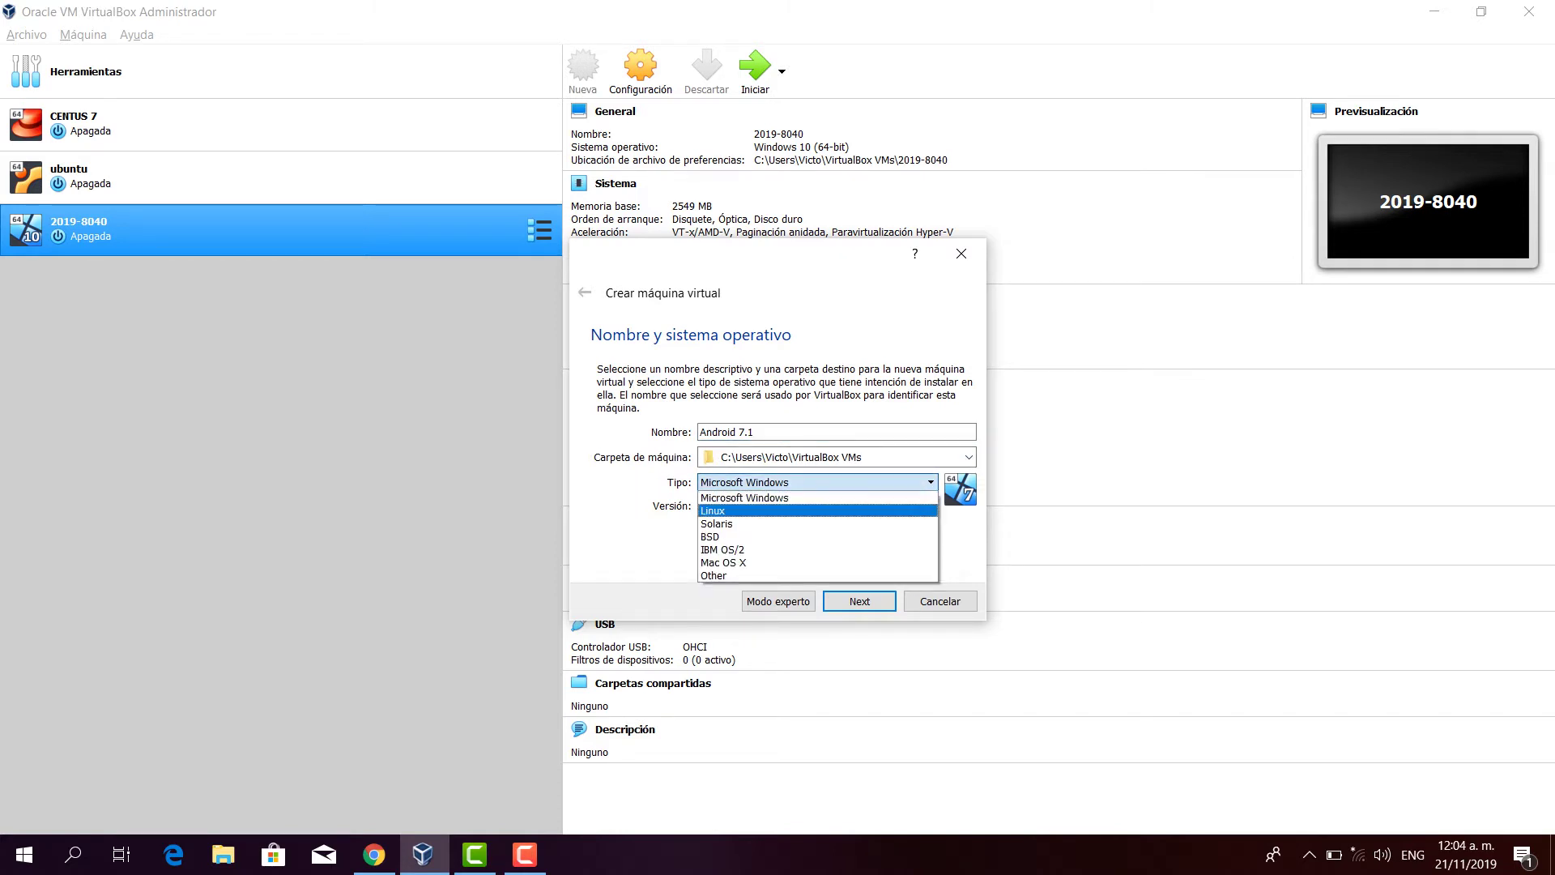
left_click(816, 510)
scroll(816, 507, "up", 5)
key("Down")
key("Down")
key("Down")
key("Down")
key("Down")
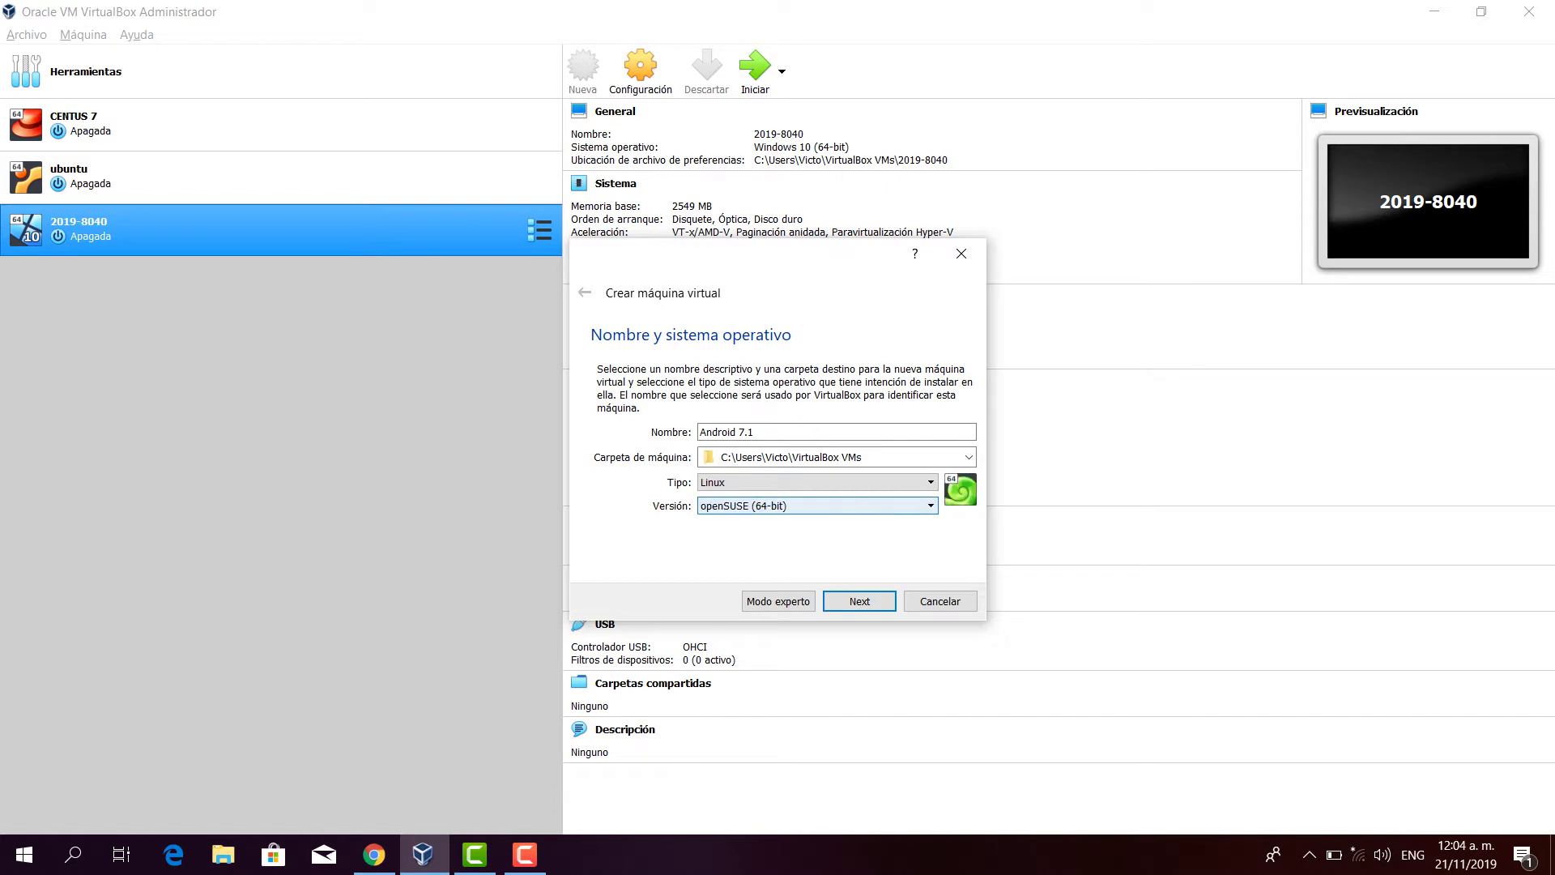
key("Down")
key("Down")
key("Down")
key("Down")
key("Down")
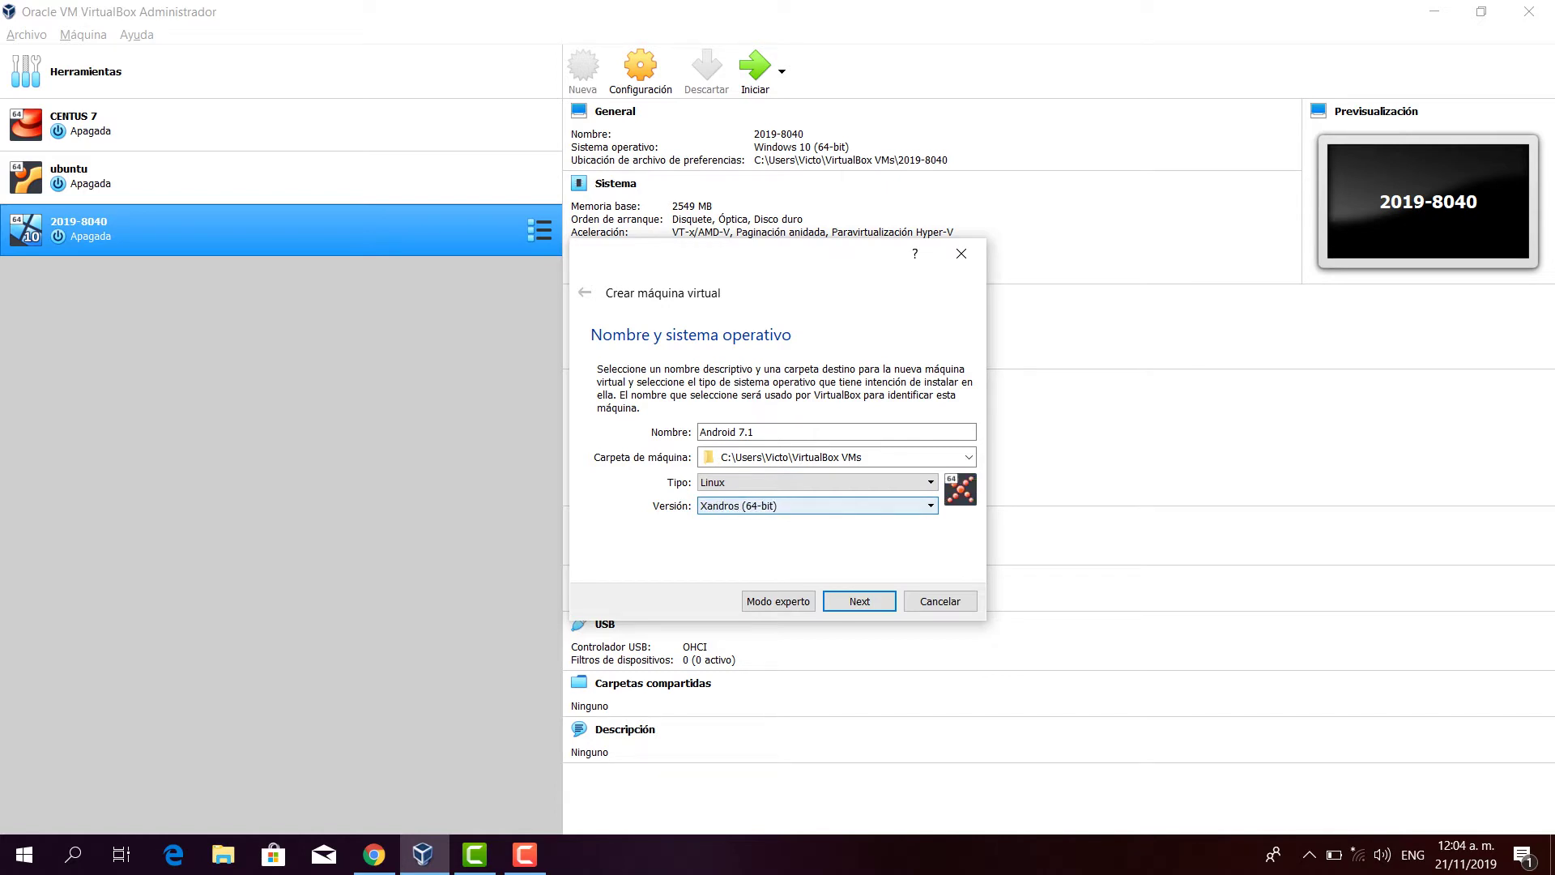
key("Down")
key("Tab")
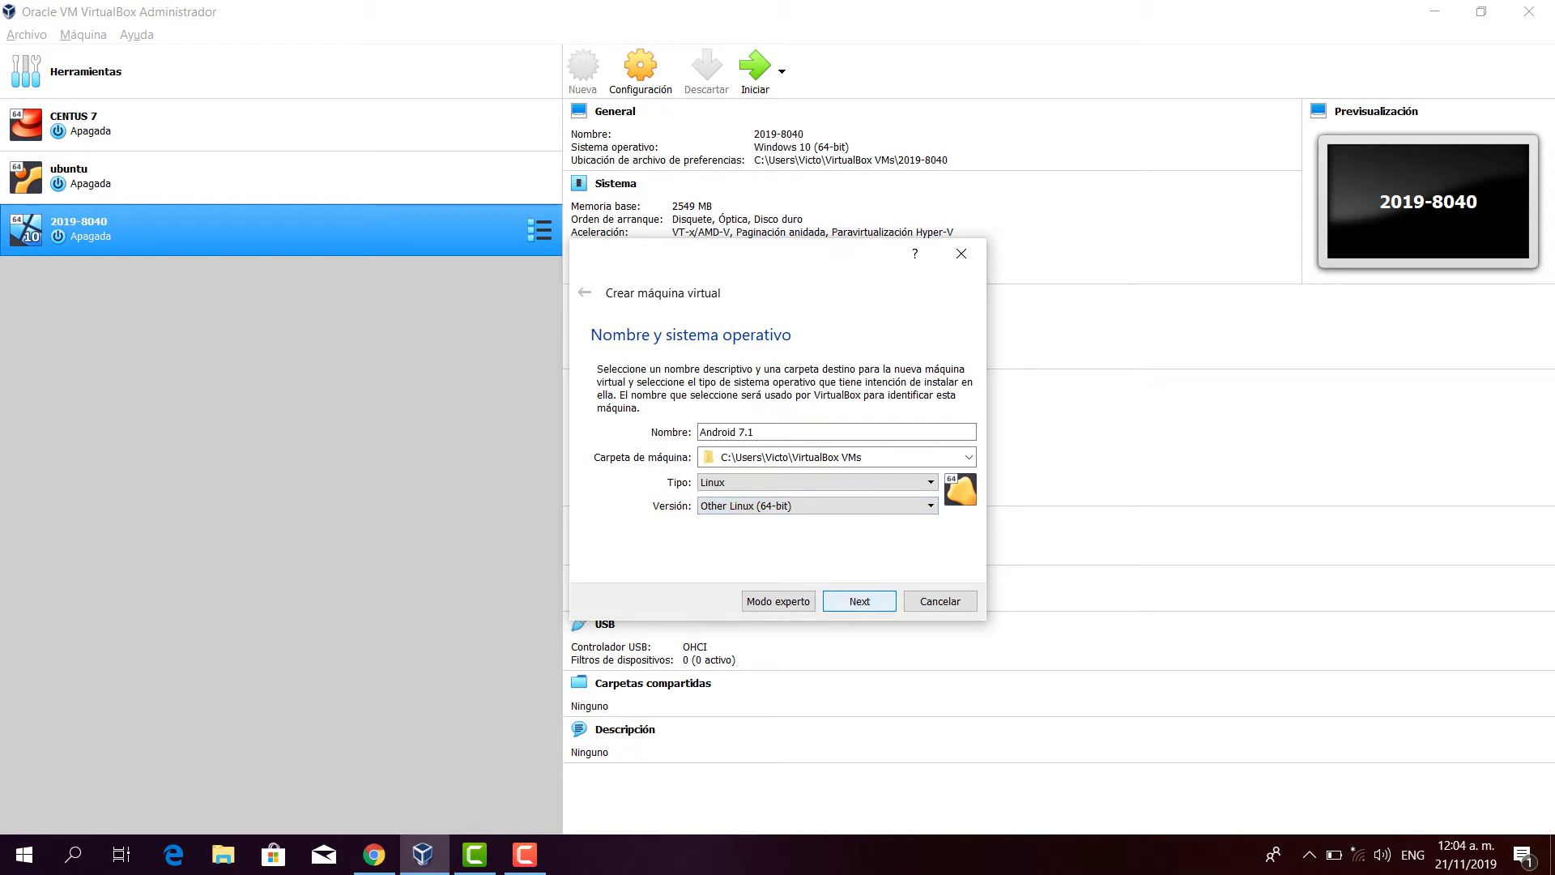
Continue to the memory size setup and reserve 3523 MB of RAM for the new machine
left_click(859, 601)
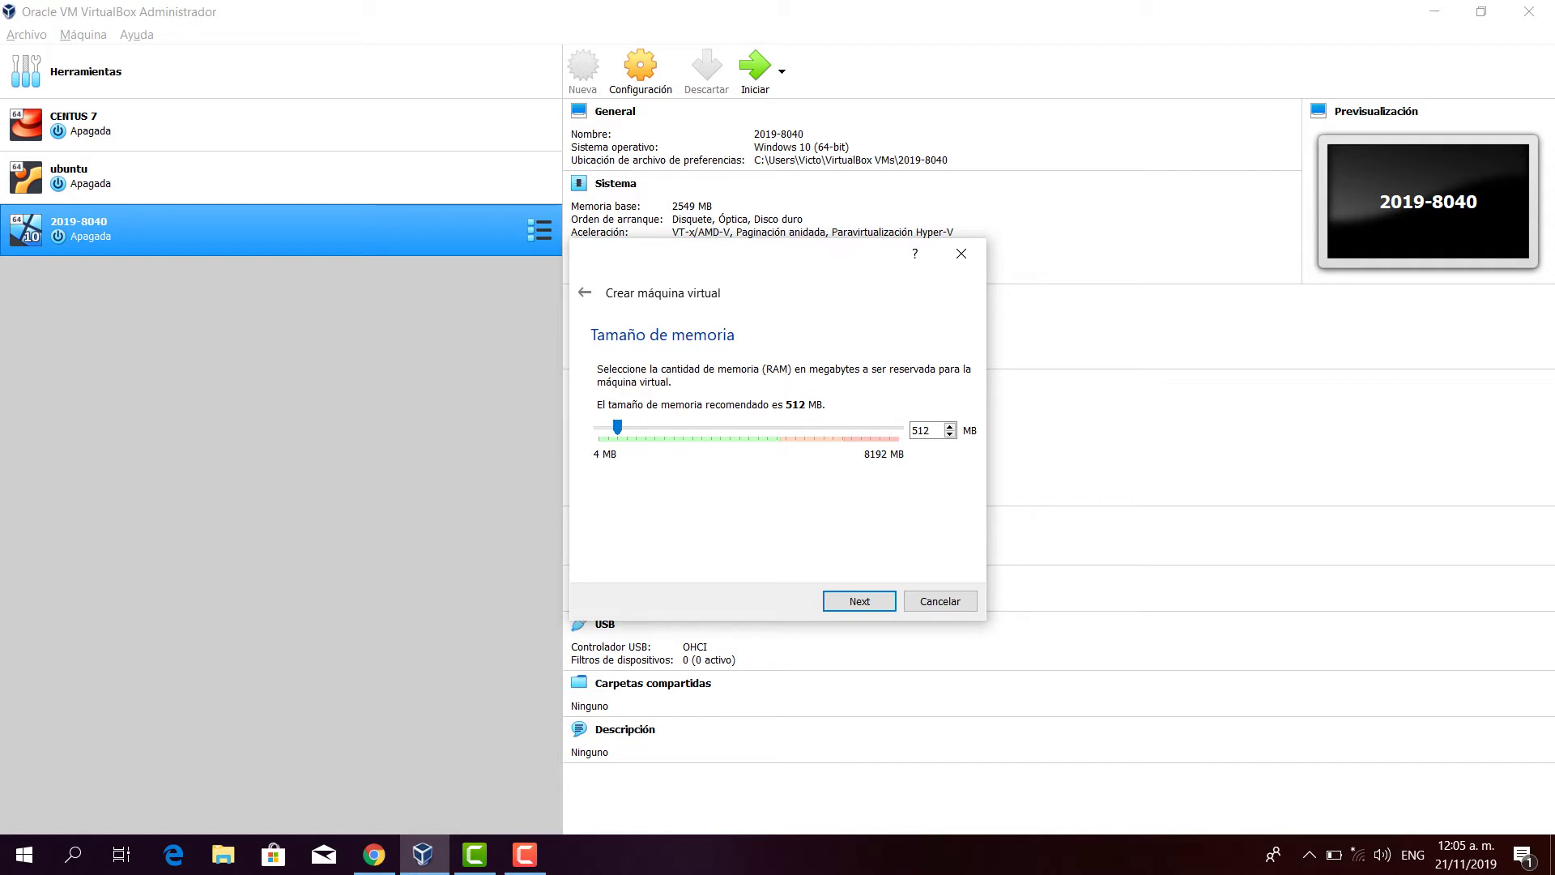
left_click_drag(617, 427, 728, 427)
key("Return")
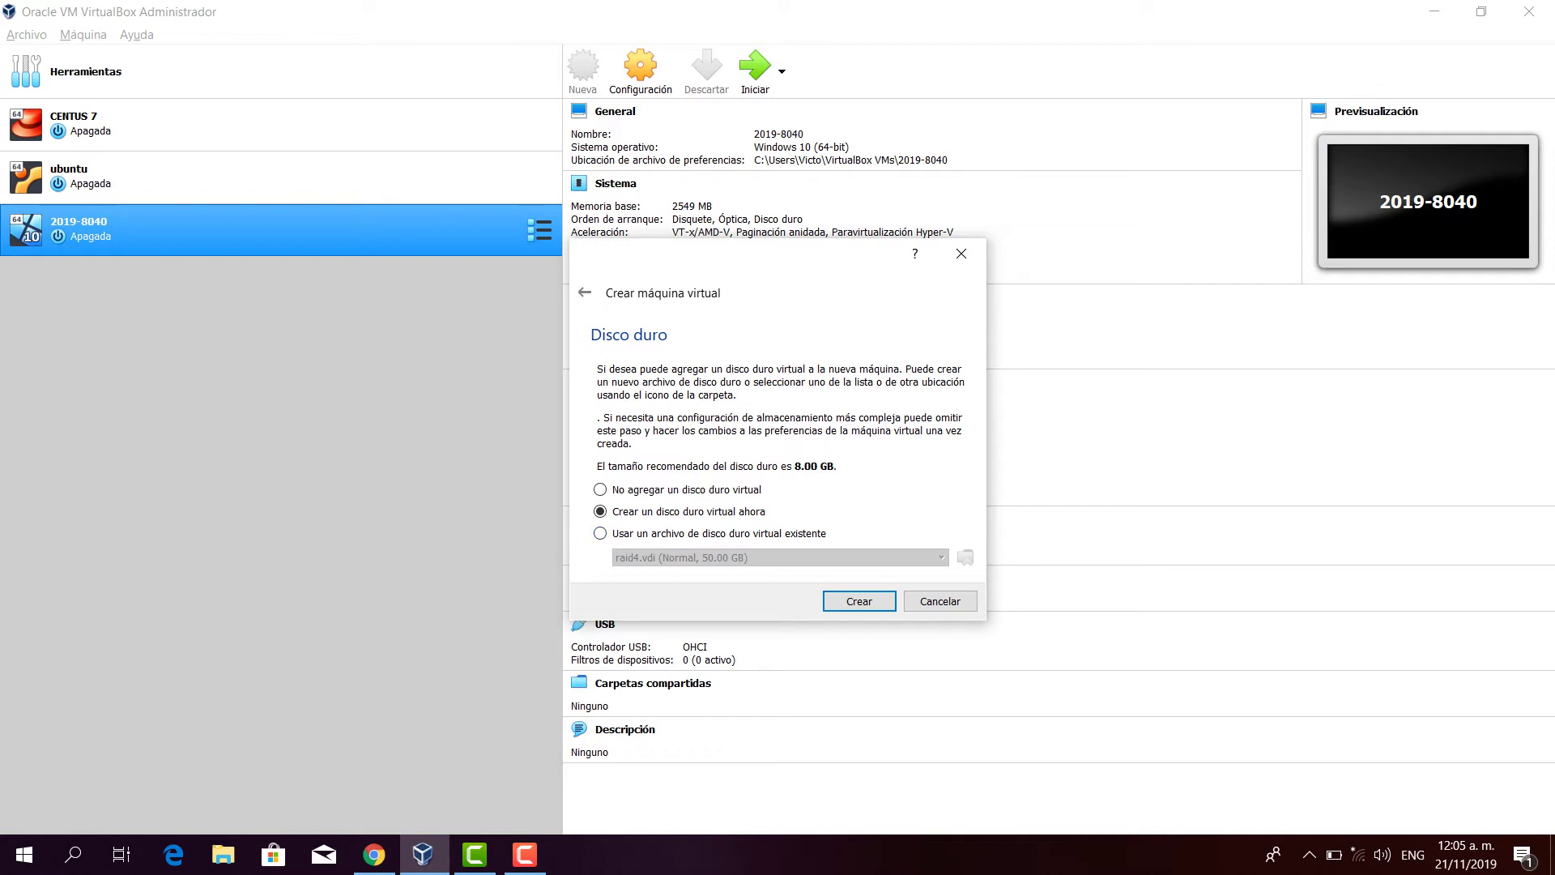
Use the existing disk image Android x86 7.1 R3 (64bit) from the desktop's Android (64bit) folder and create the machine
left_click(600, 532)
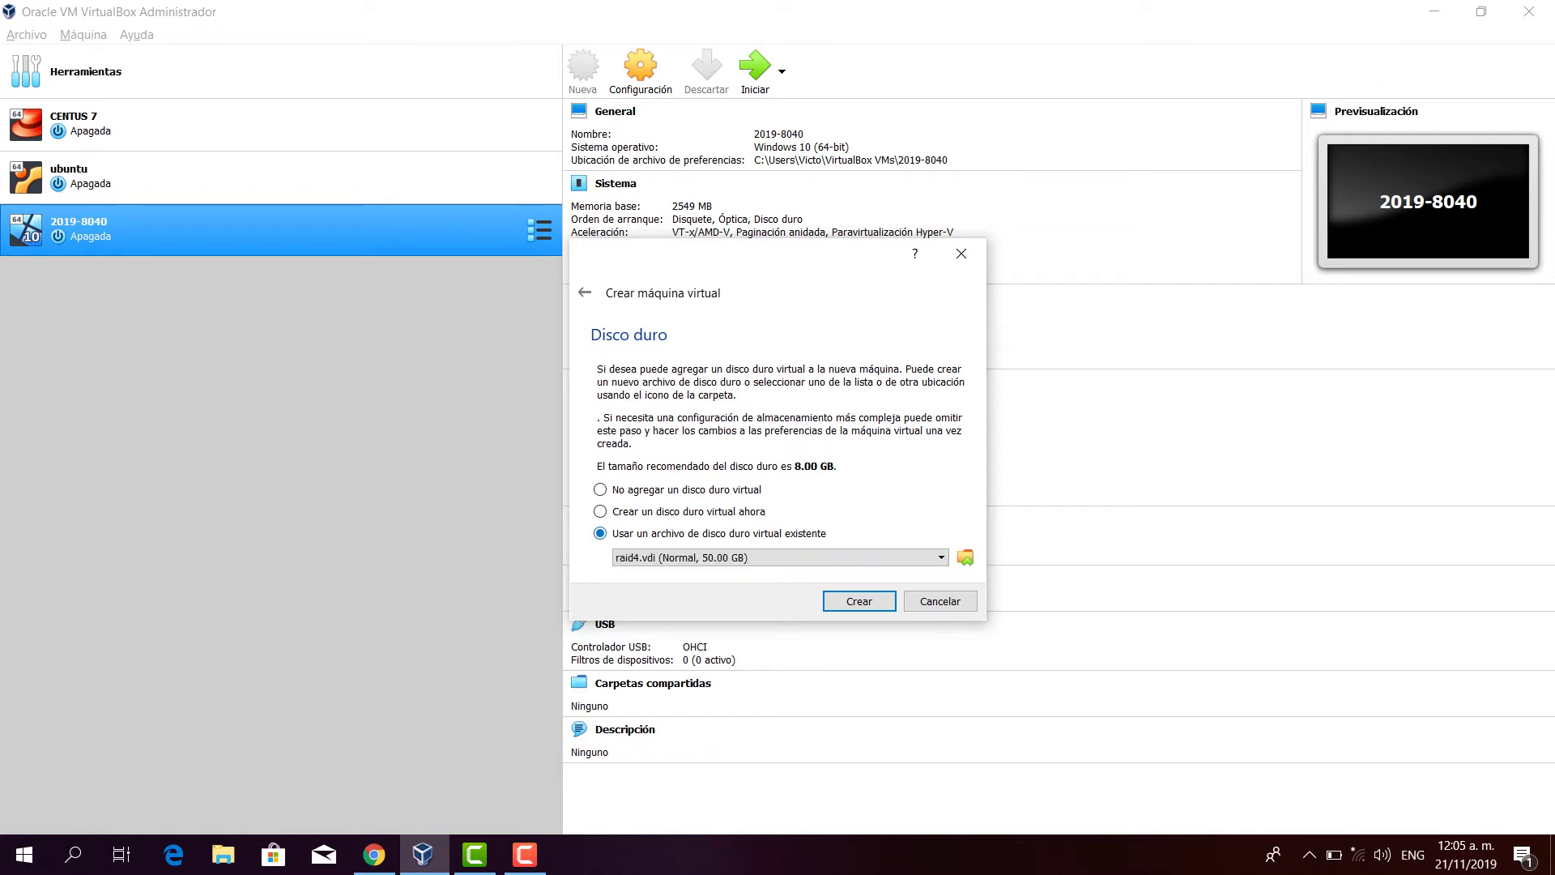
left_click(964, 558)
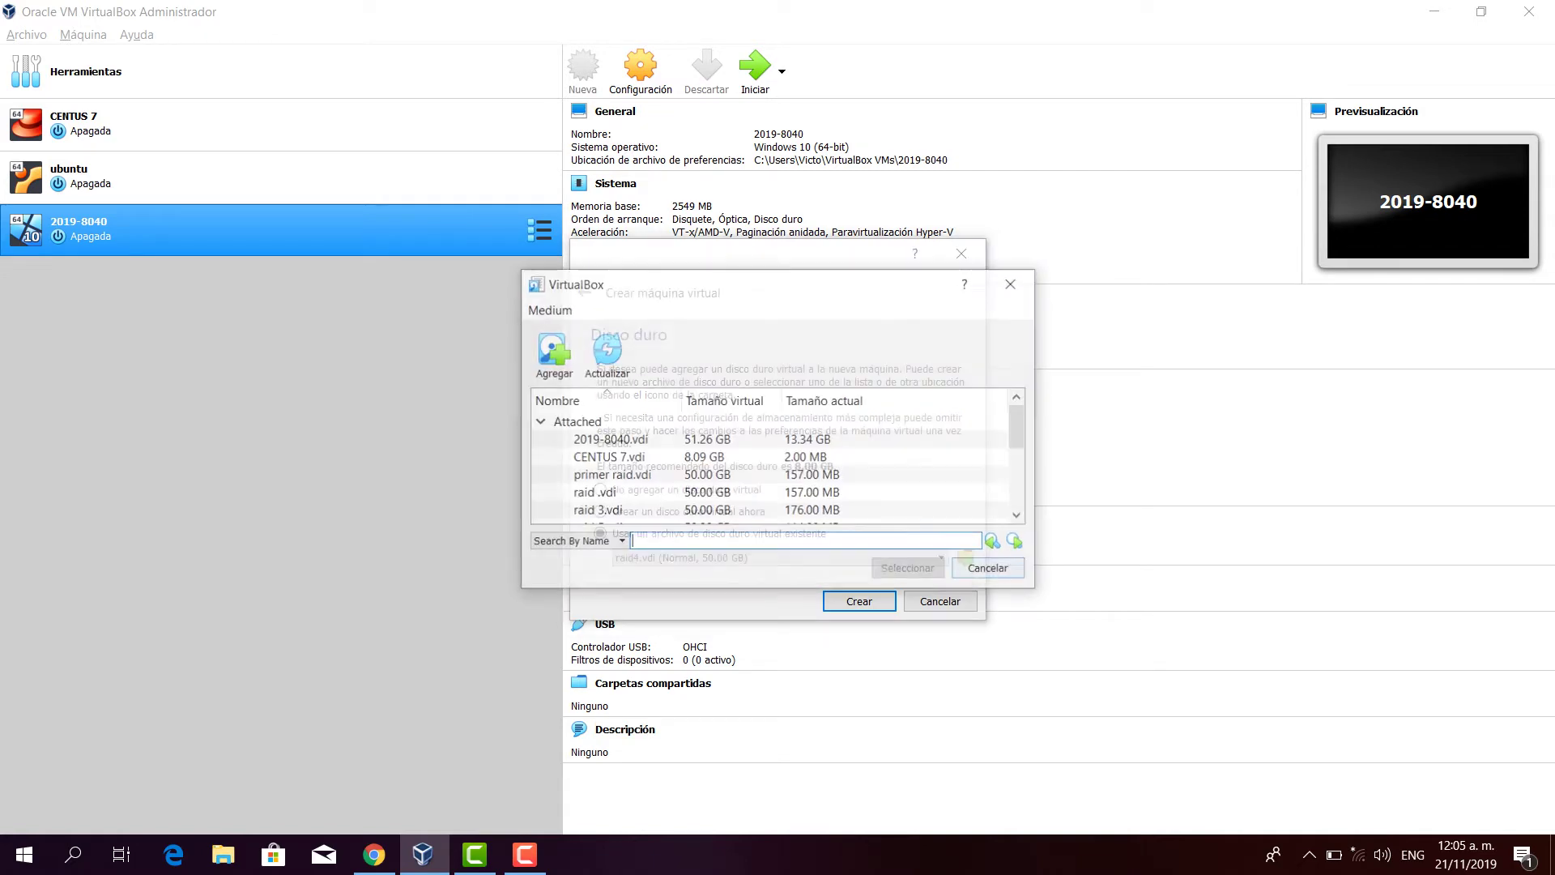
left_click(552, 352)
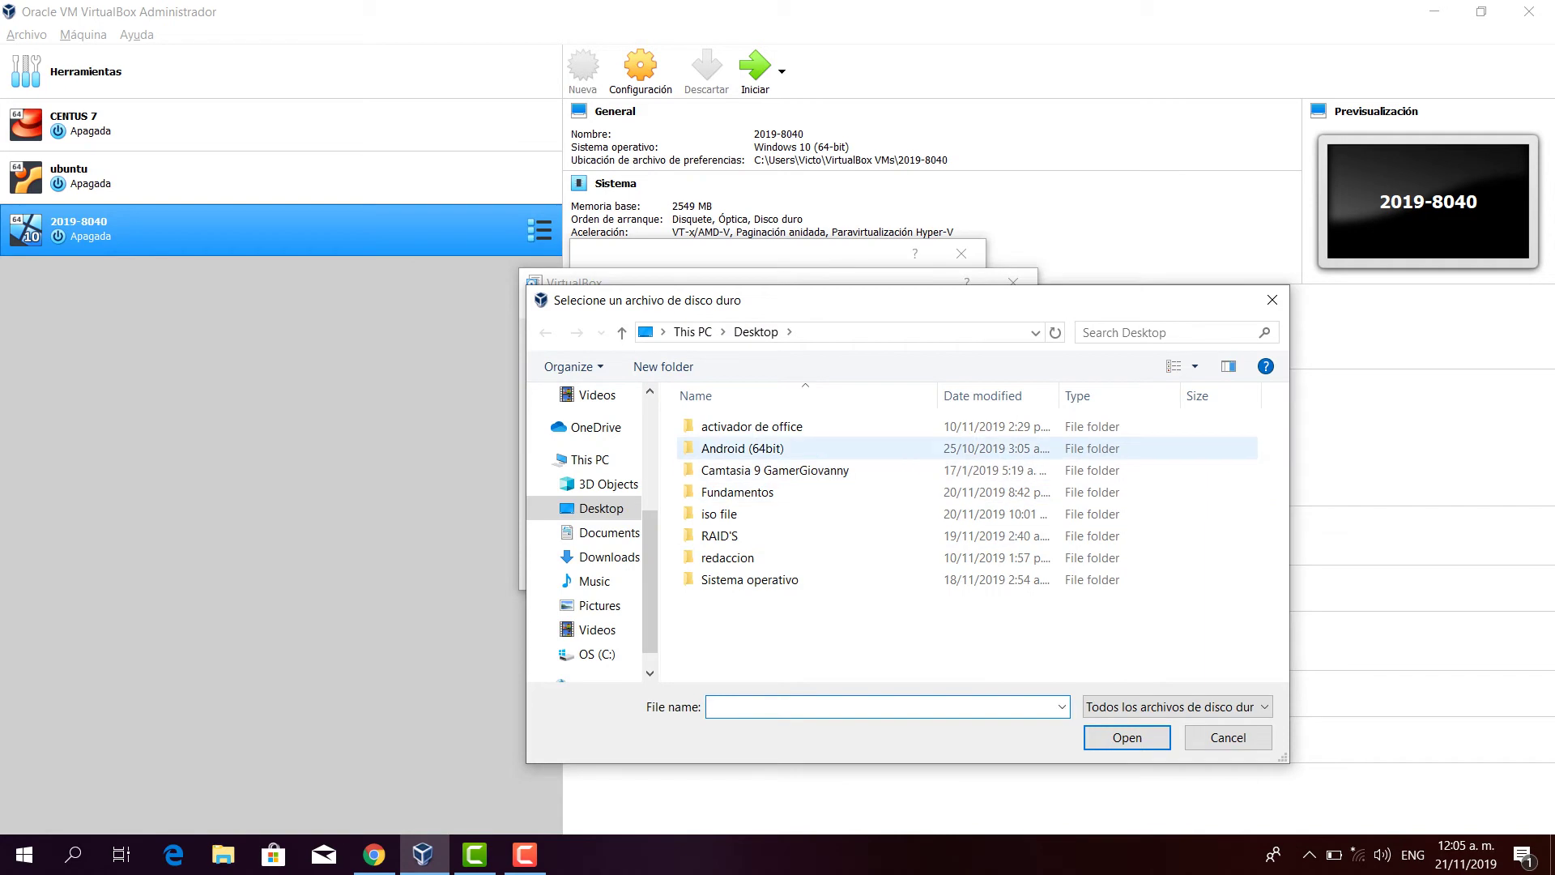
double_click(742, 448)
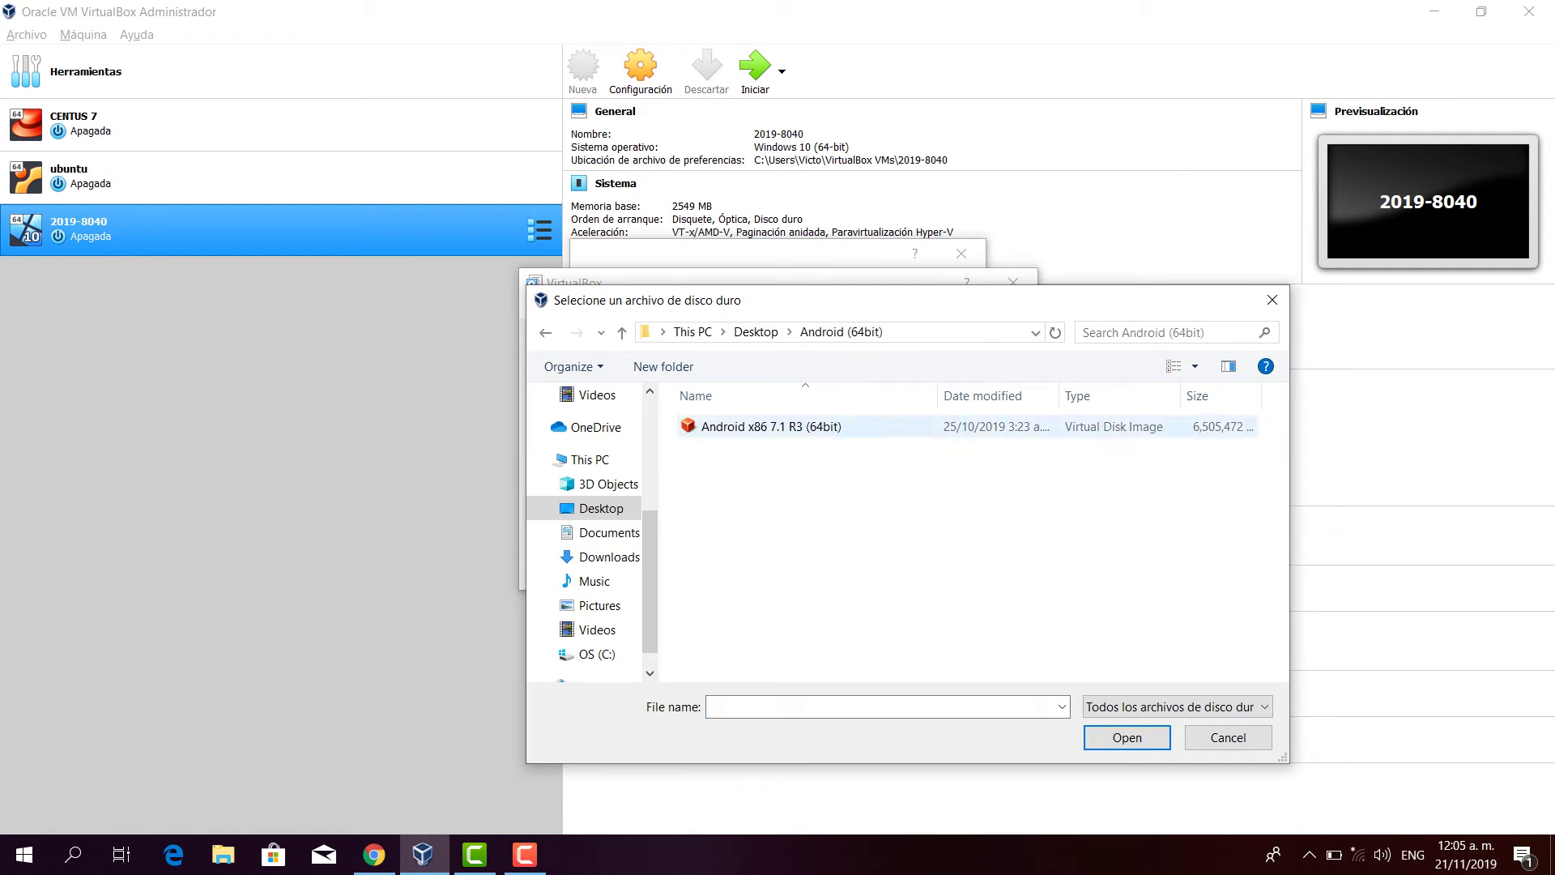
left_click(771, 426)
left_click(1127, 737)
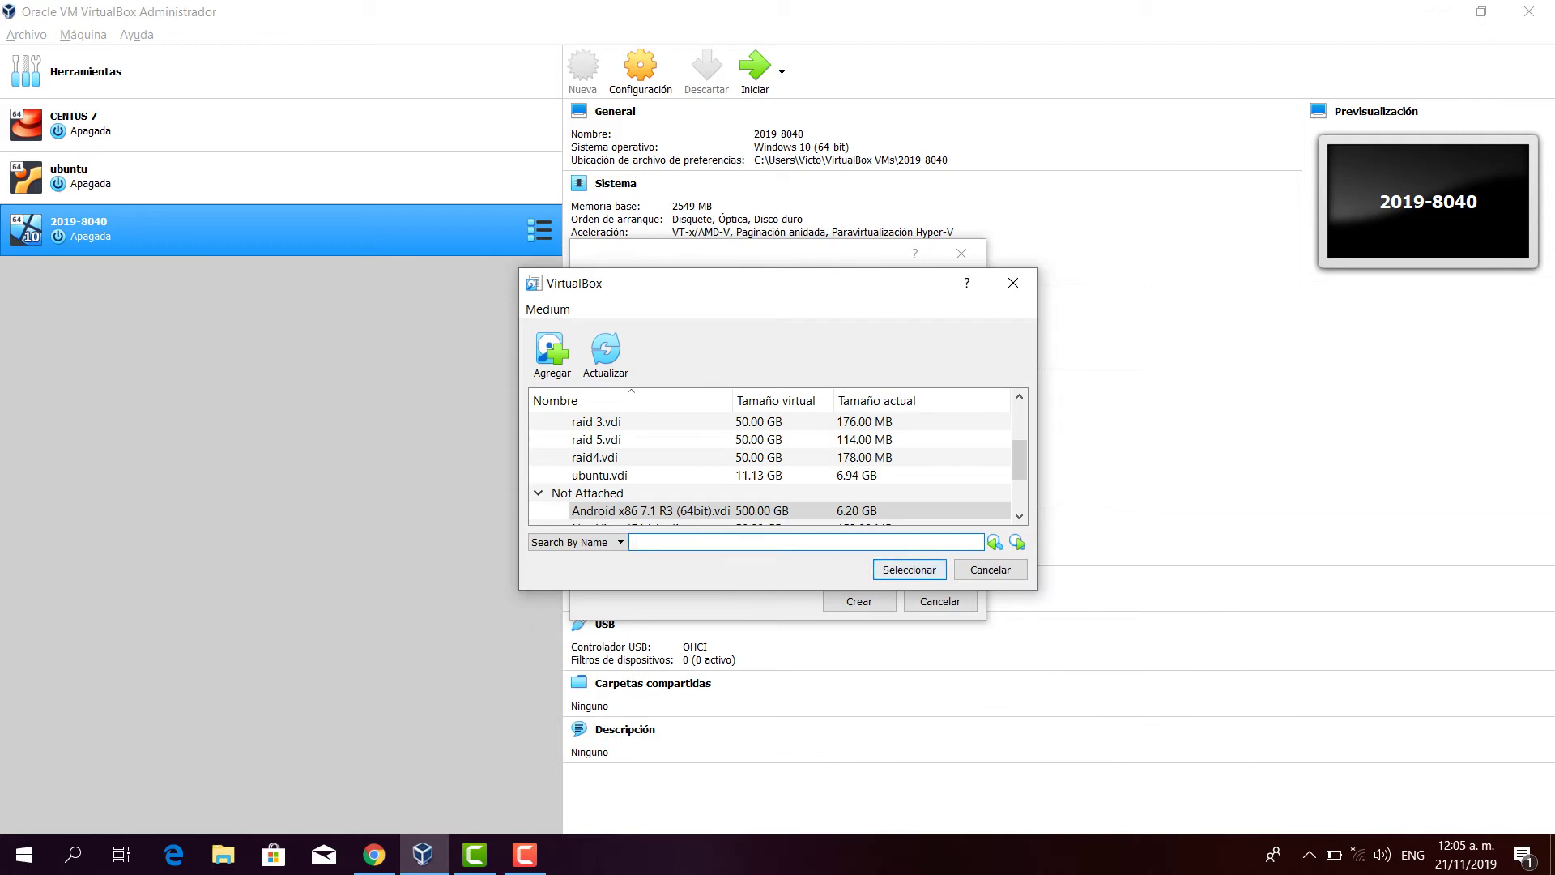
key("Return")
key("Return")
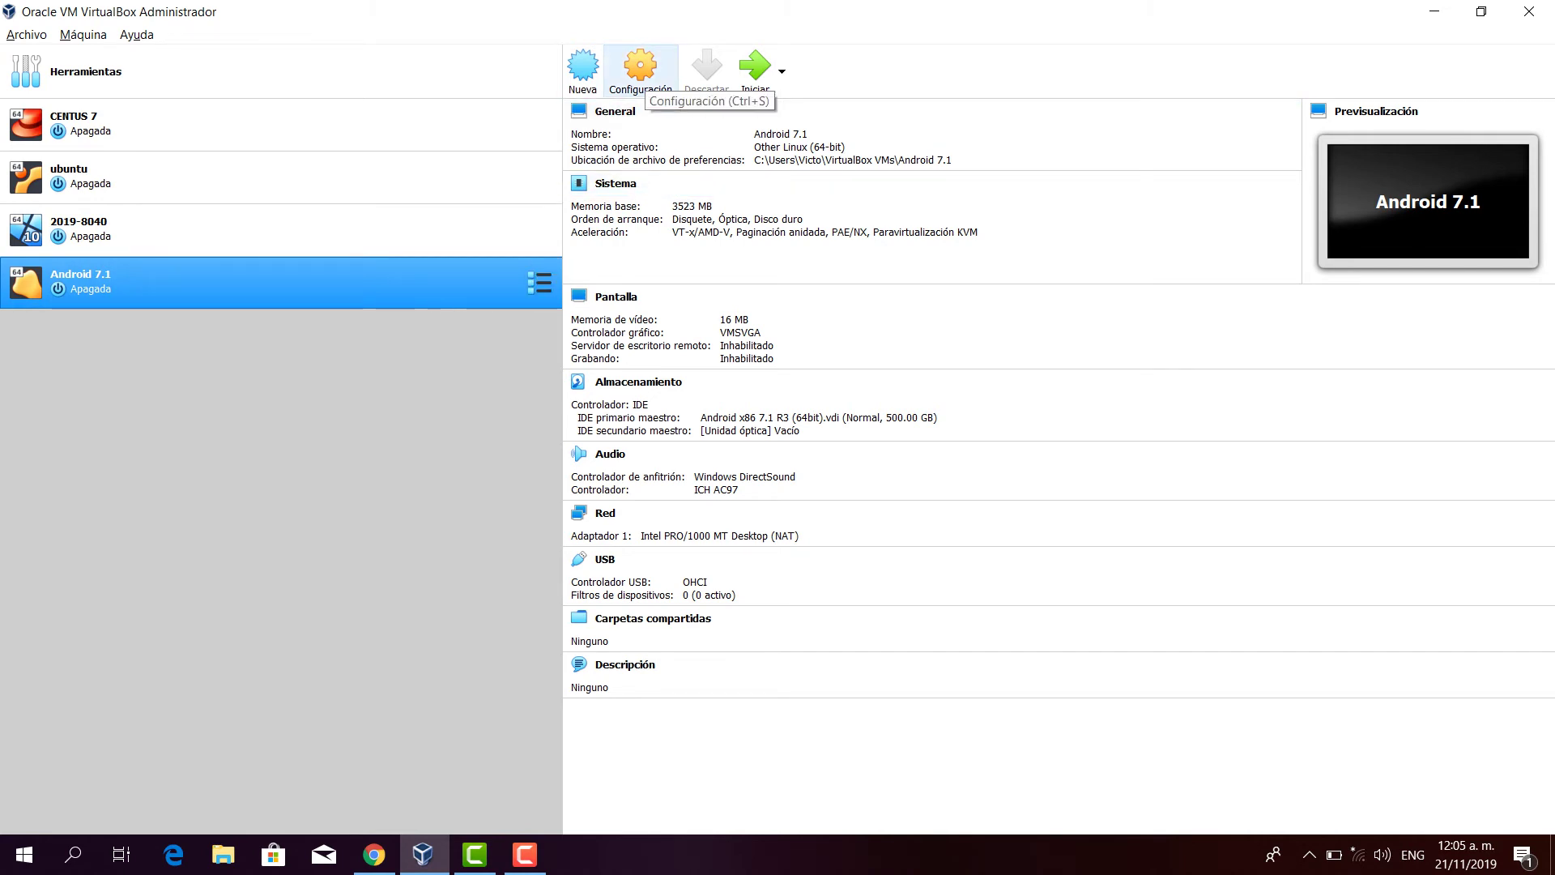
Set the pointing device to Ratón PS/2 in the Android 7.1 machine's system settings
left_click(640, 69)
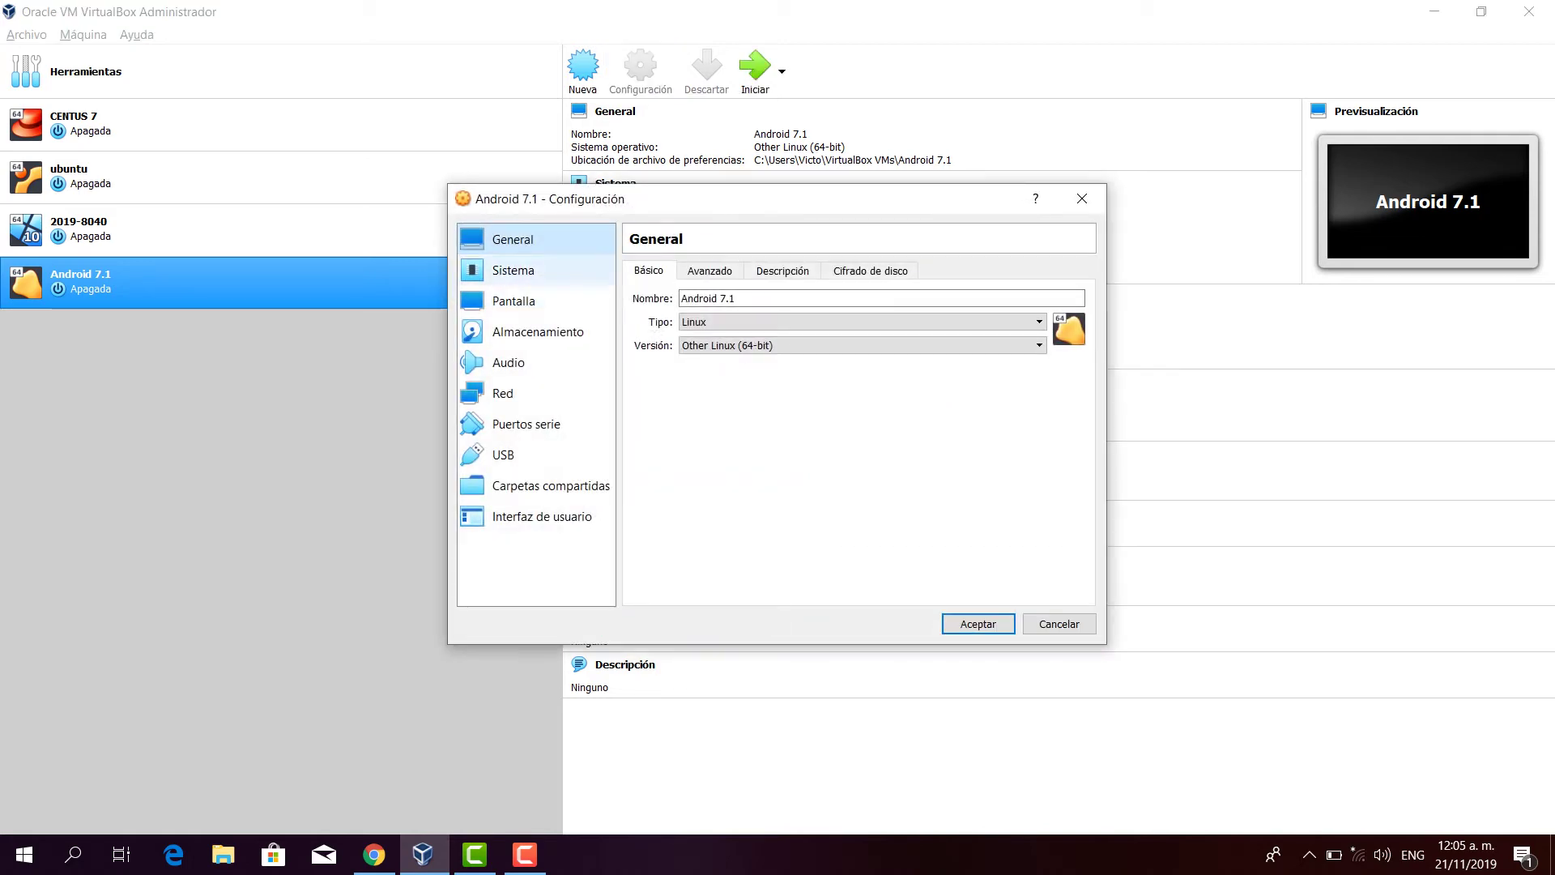
left_click(513, 270)
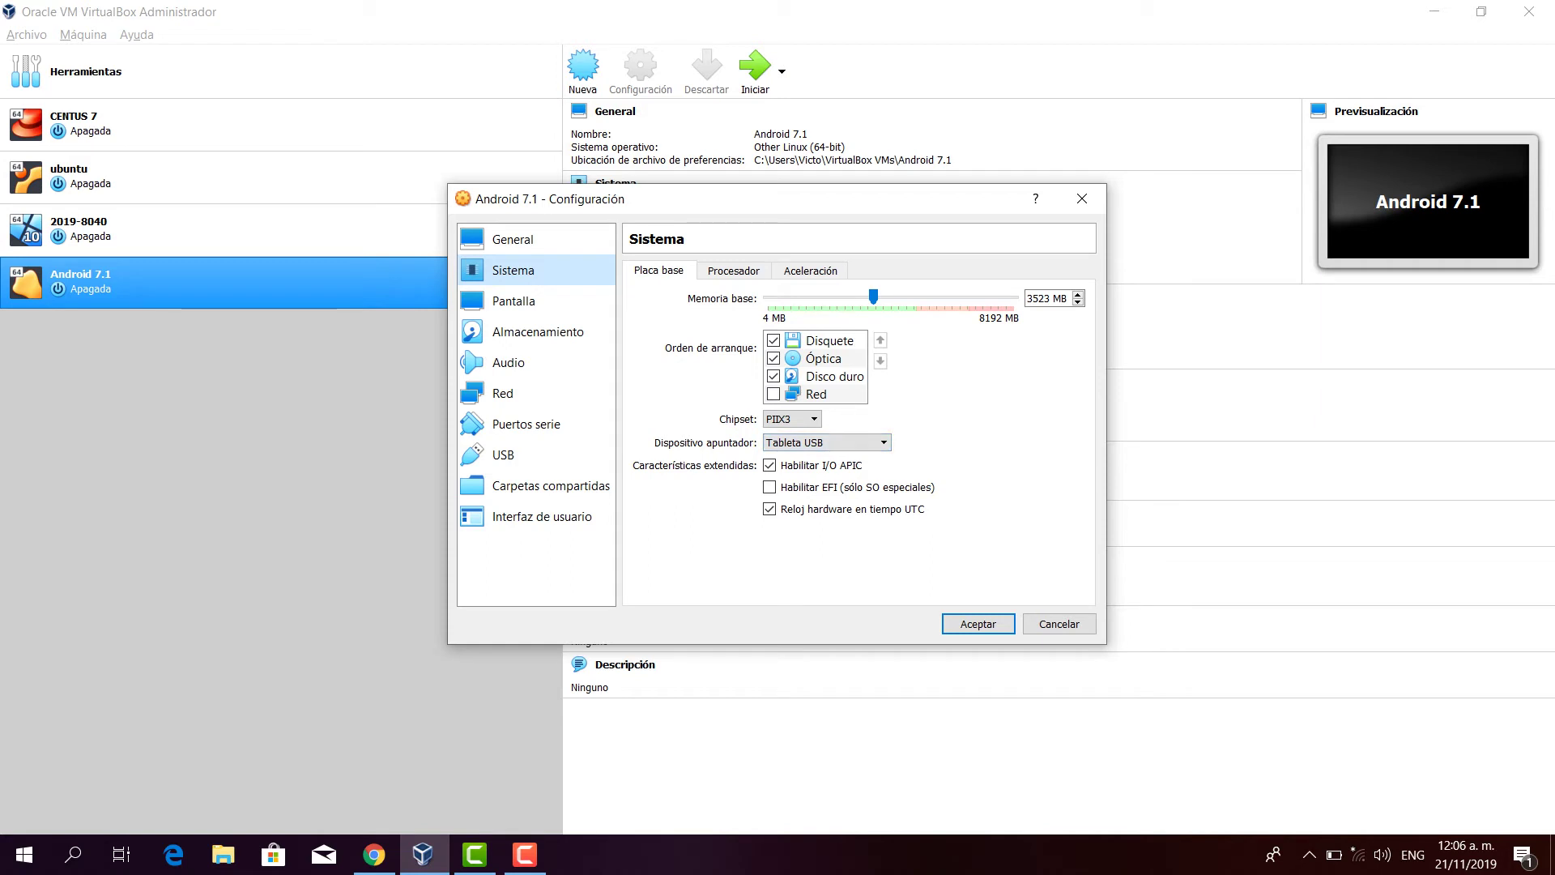
left_click(826, 443)
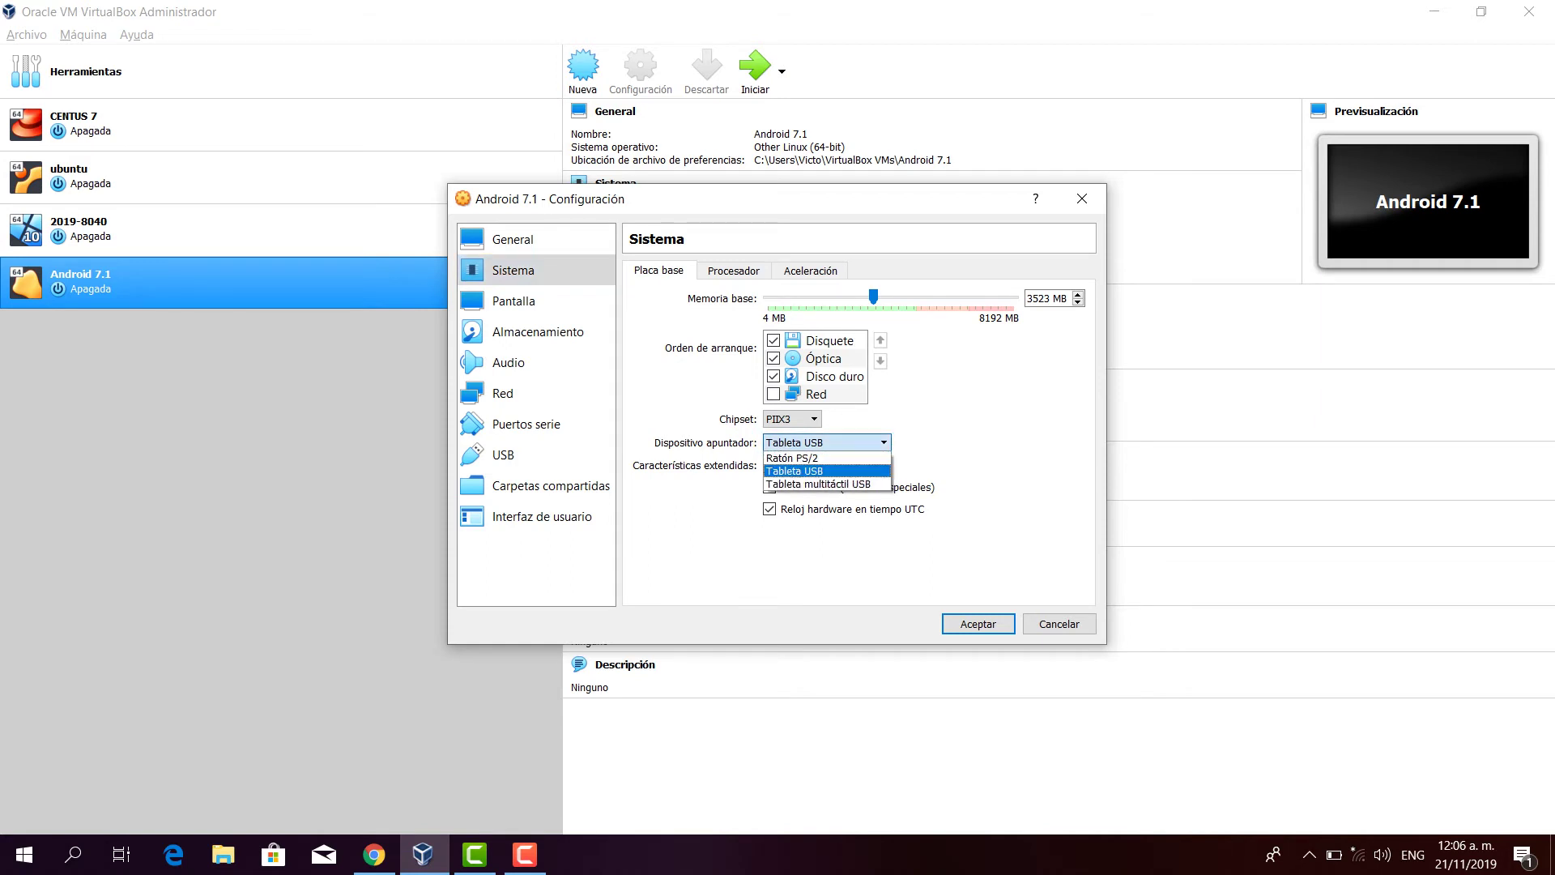
left_click(810, 457)
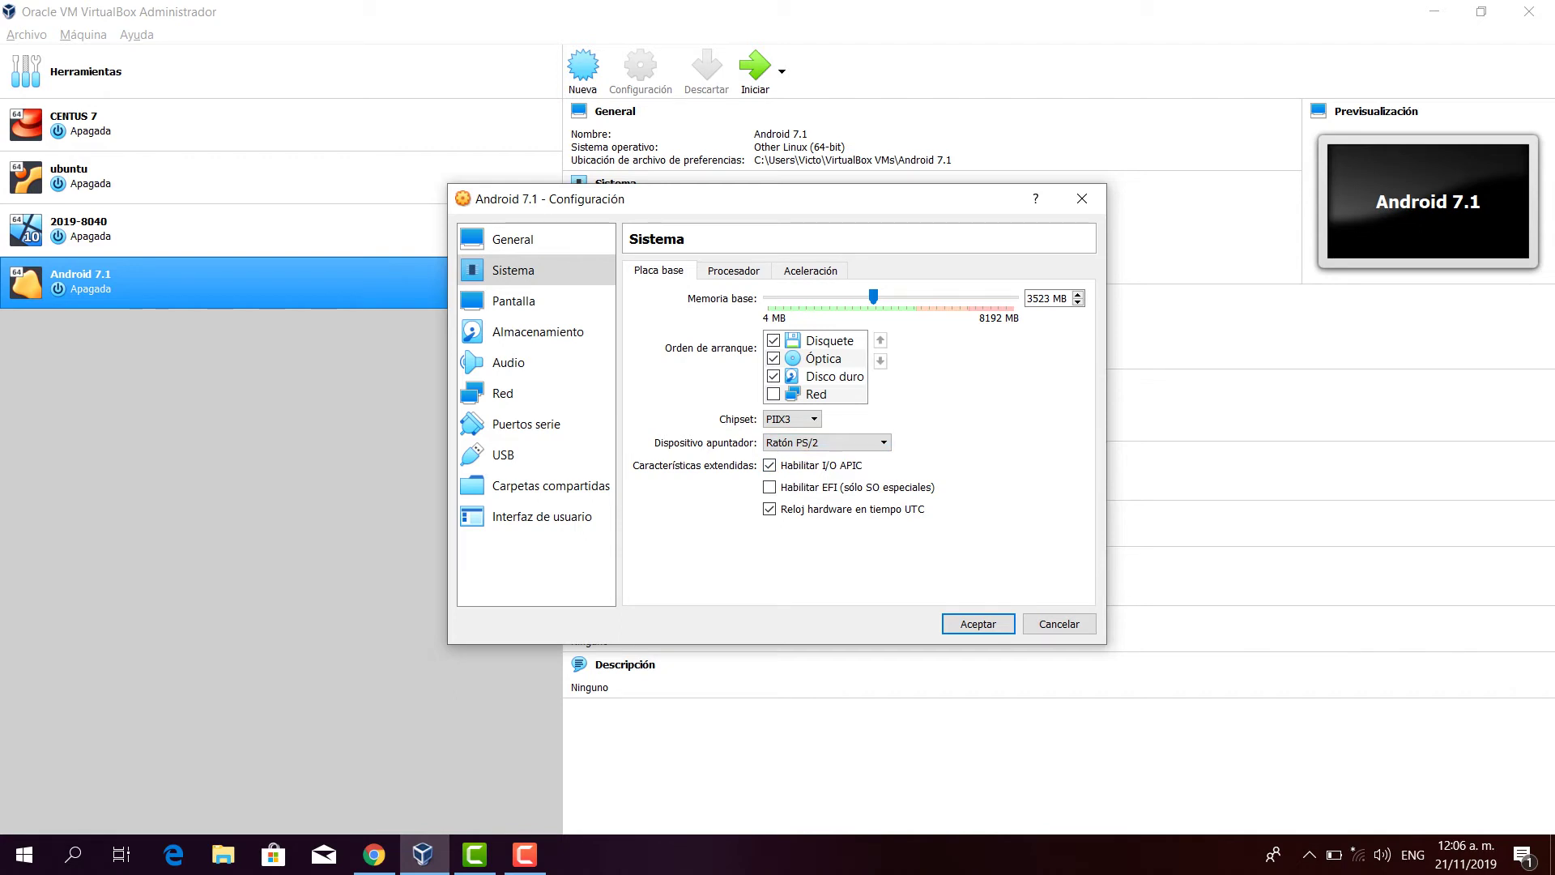
Set the Android 7.1 machine's number of processors to 3
left_click(732, 270)
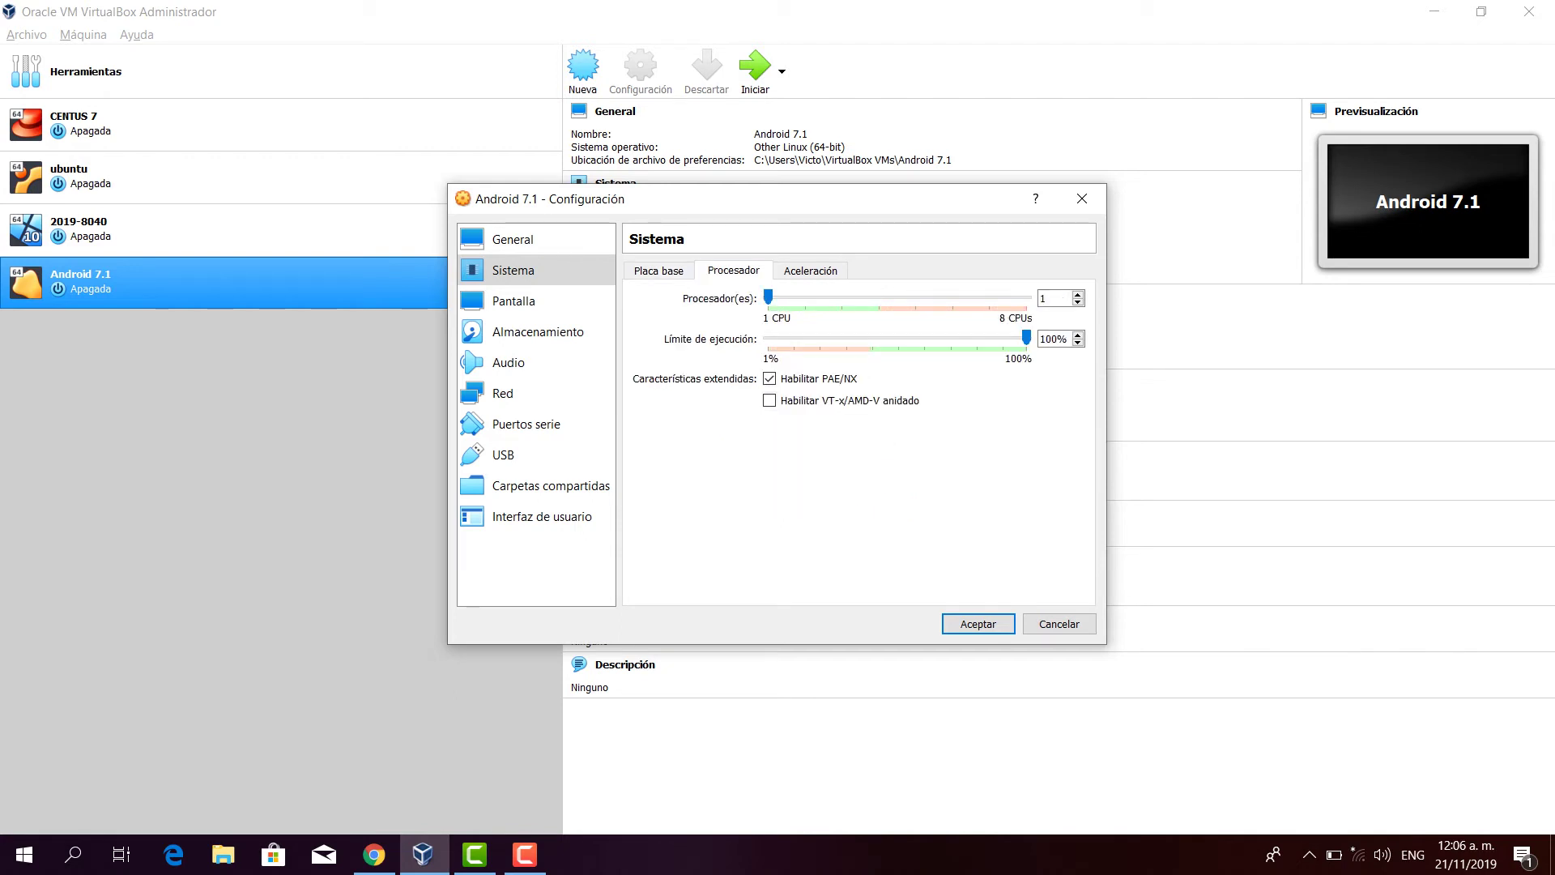
left_click_drag(768, 298, 768, 297)
left_click(1077, 293)
left_click(1077, 293)
Set the machine's graphics controller to VBoxSVGA, enable 3D acceleration, and save the settings
left_click(535, 301)
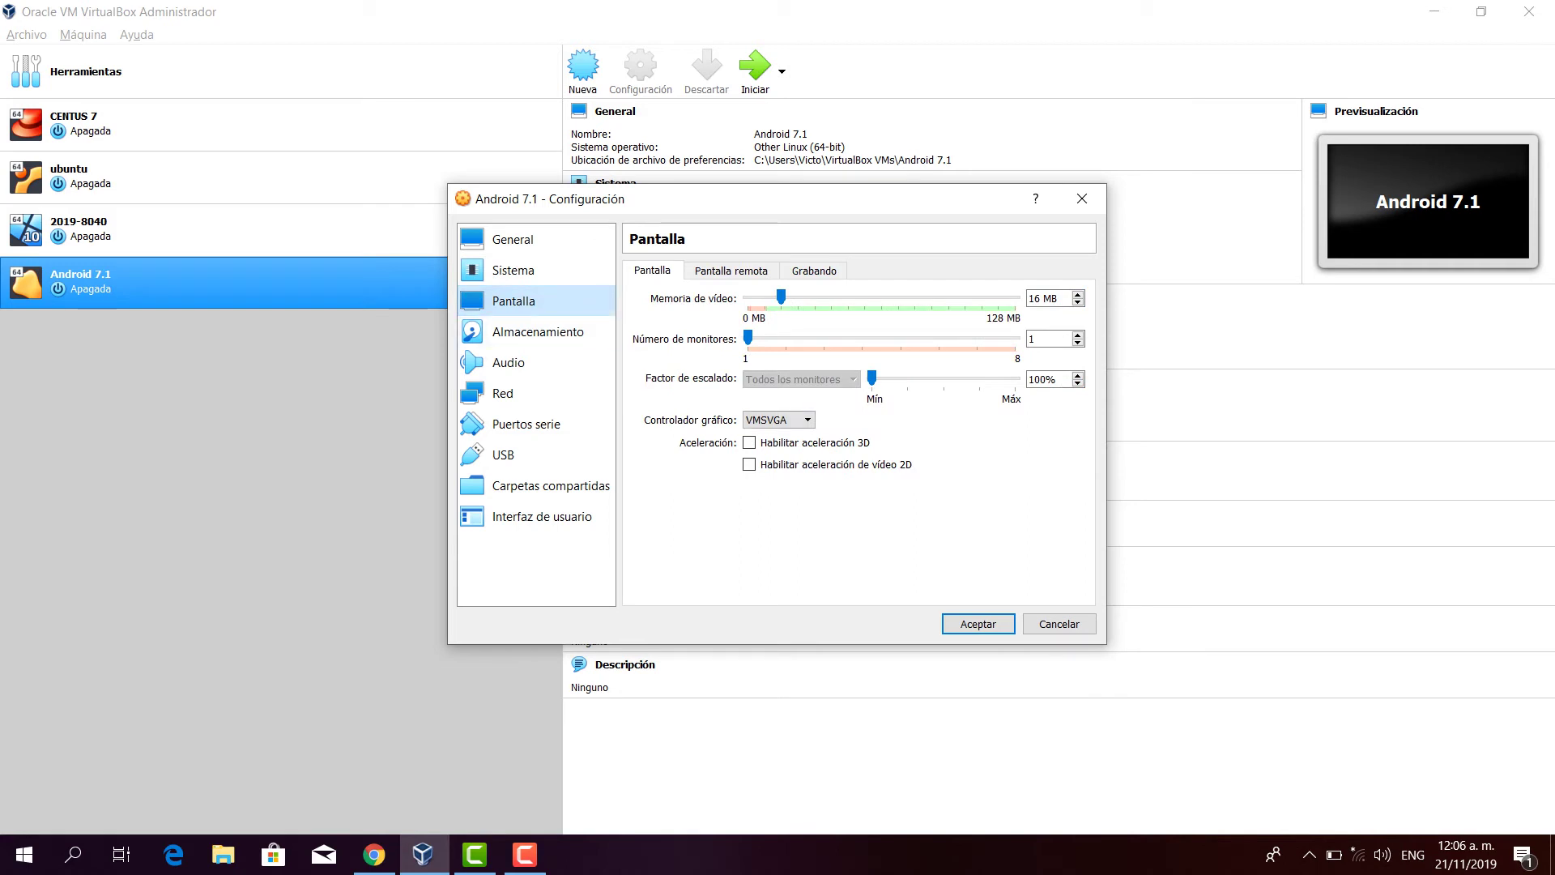
left_click(778, 420)
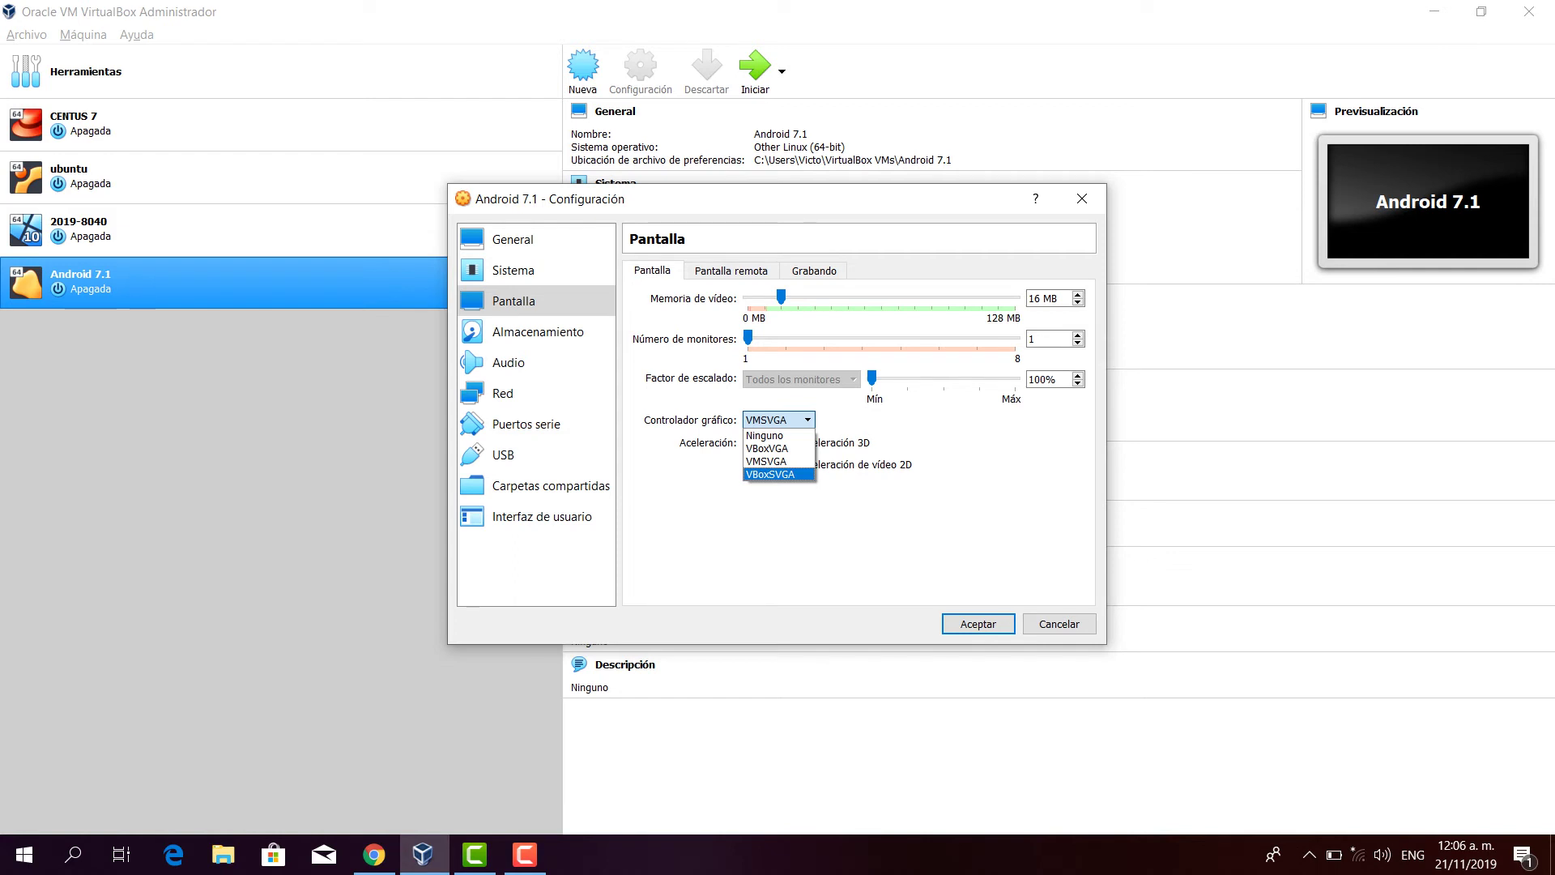
key("Return")
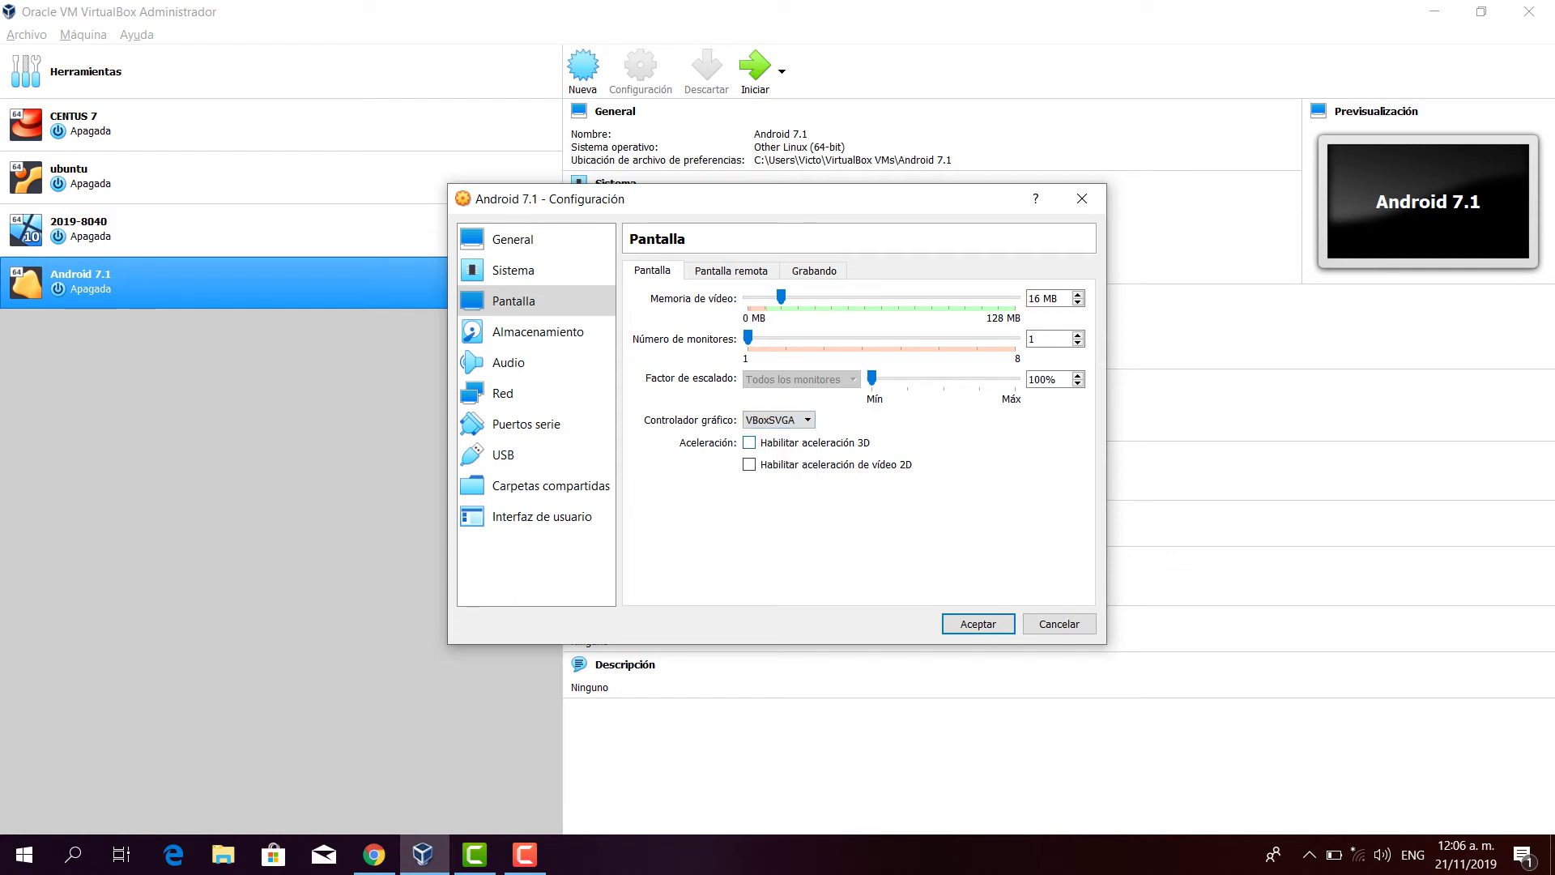
left_click(749, 442)
left_click(978, 623)
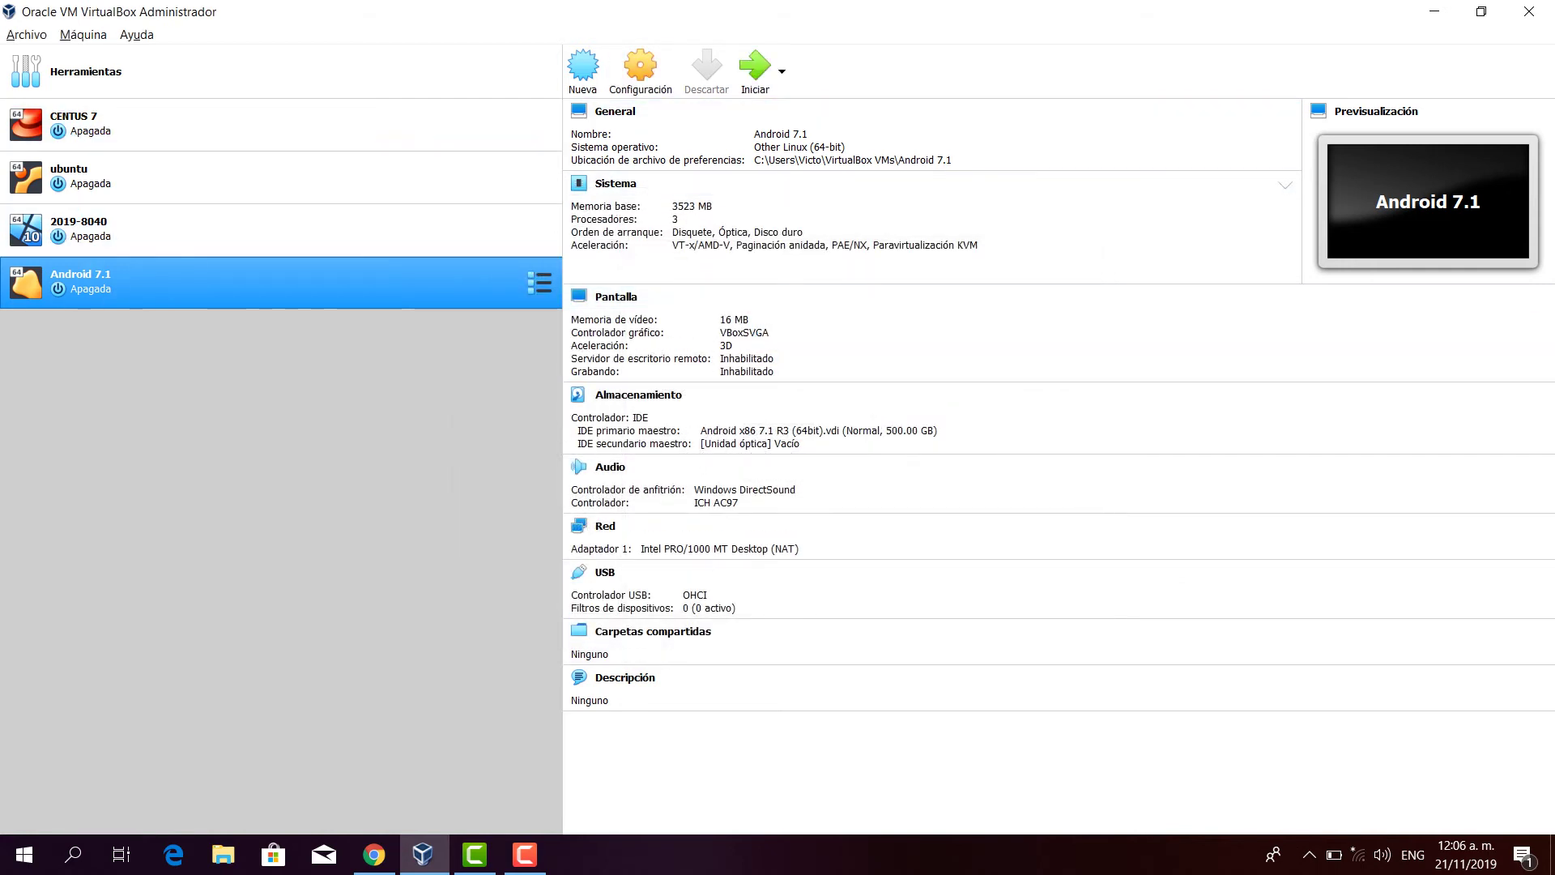
Start the Android 7.1 virtual machine and reposition its window so the whole display fits on screen
left_click(754, 67)
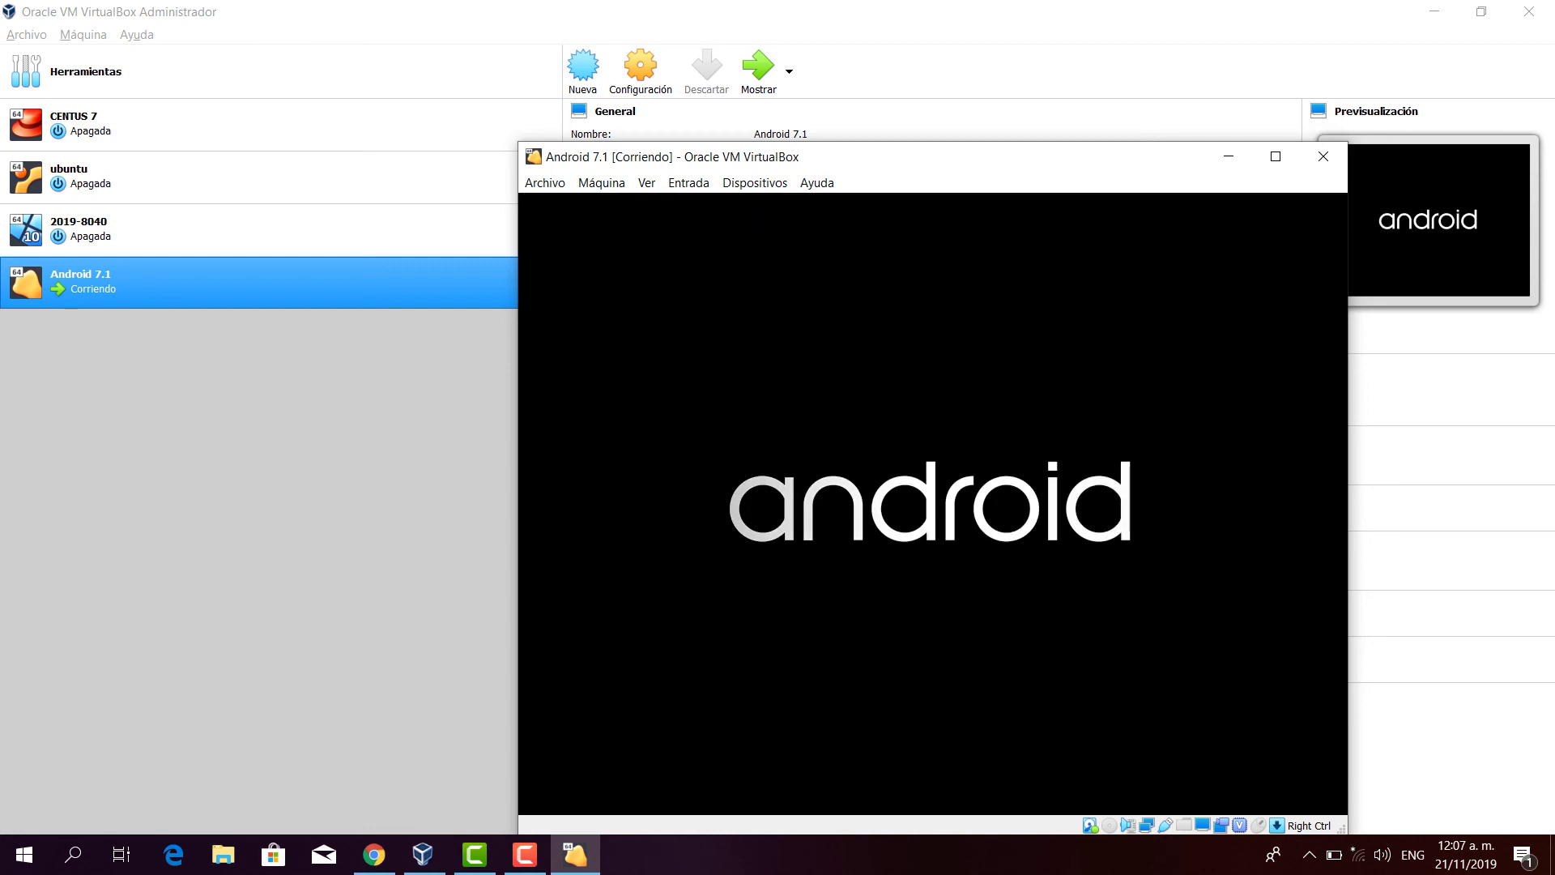
left_click_drag(977, 160, 910, 112)
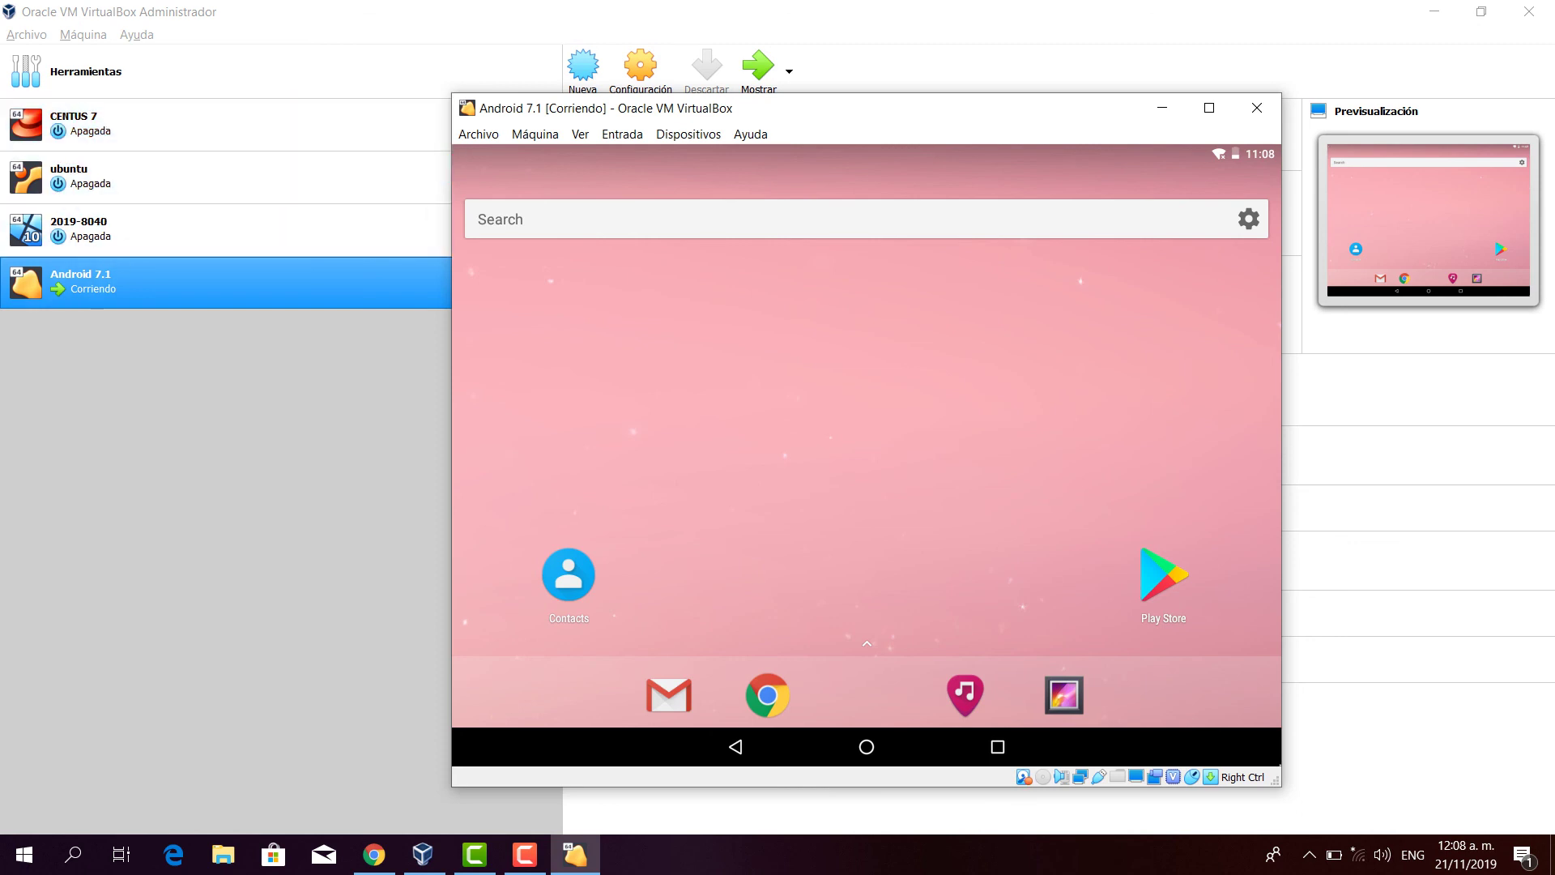
left_click(524, 854)
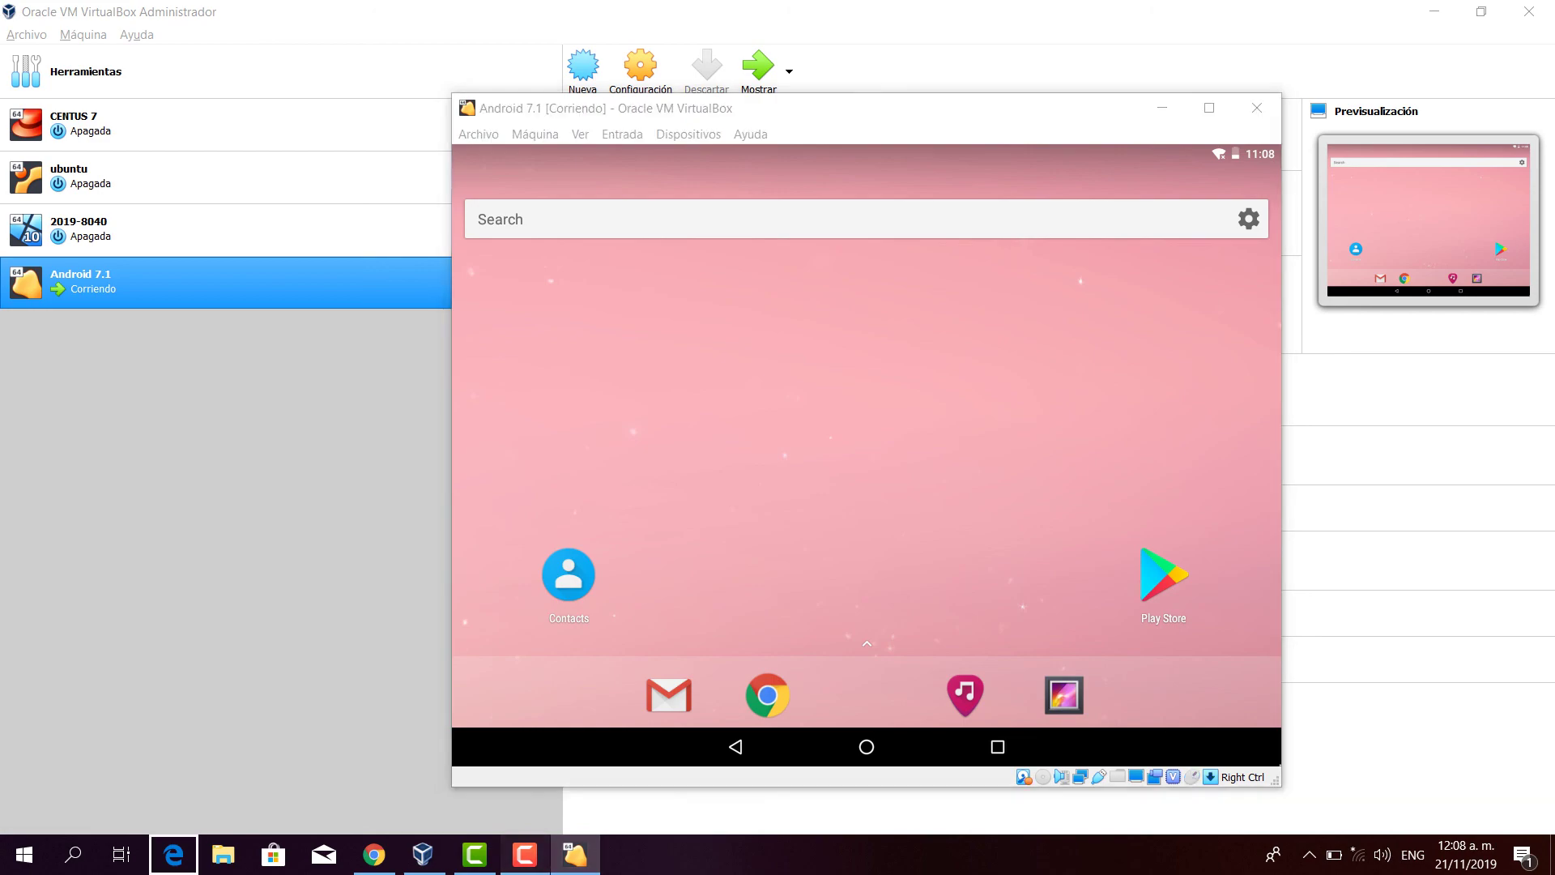